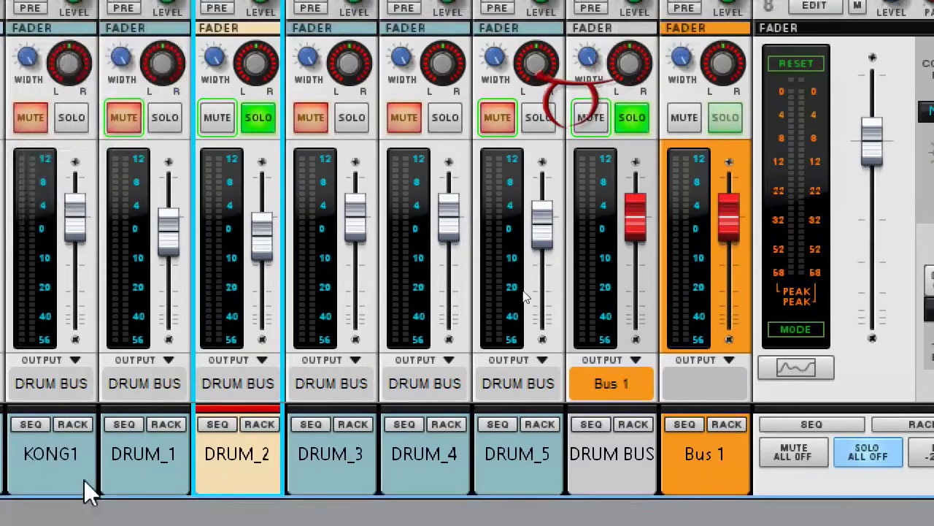
Examine the soloed EQ 1 channel in the DRUM_2 submixer and the orange clip in the sequencer
left_click(586, 476)
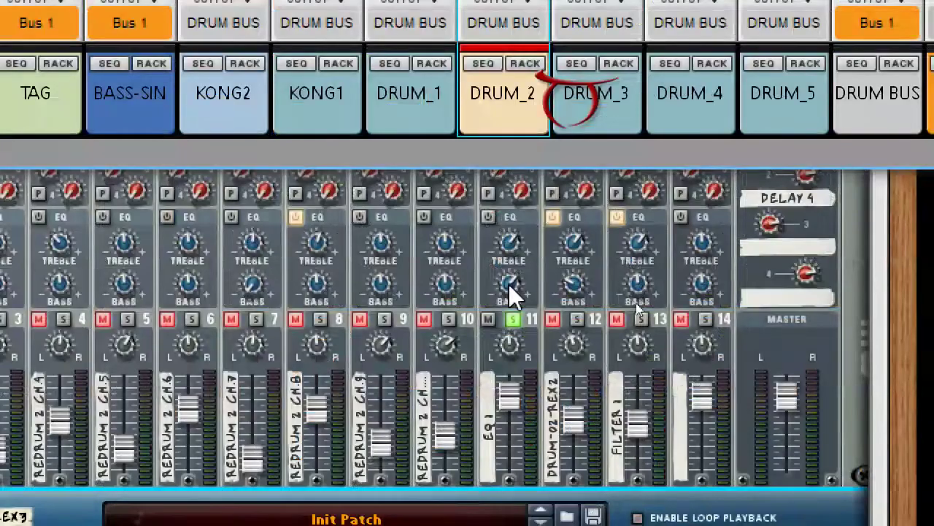
mouse_move(678, 176)
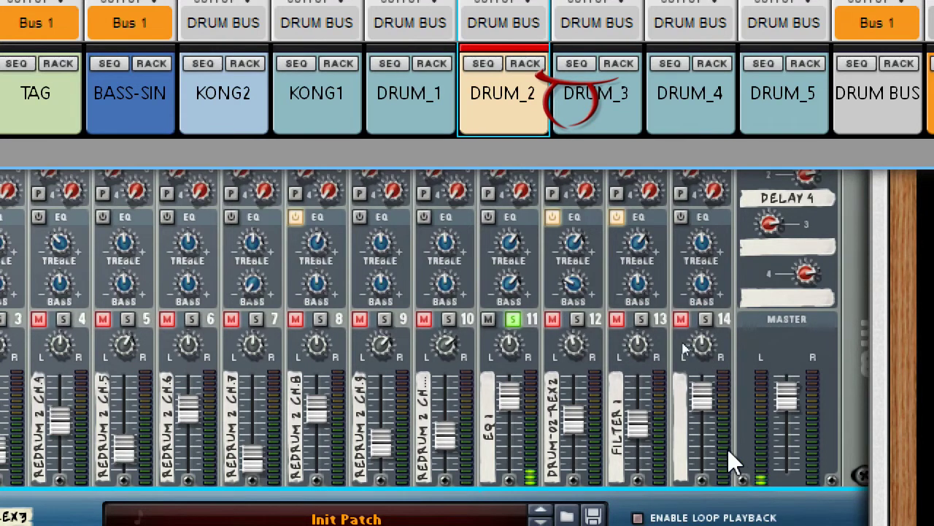
mouse_move(646, 402)
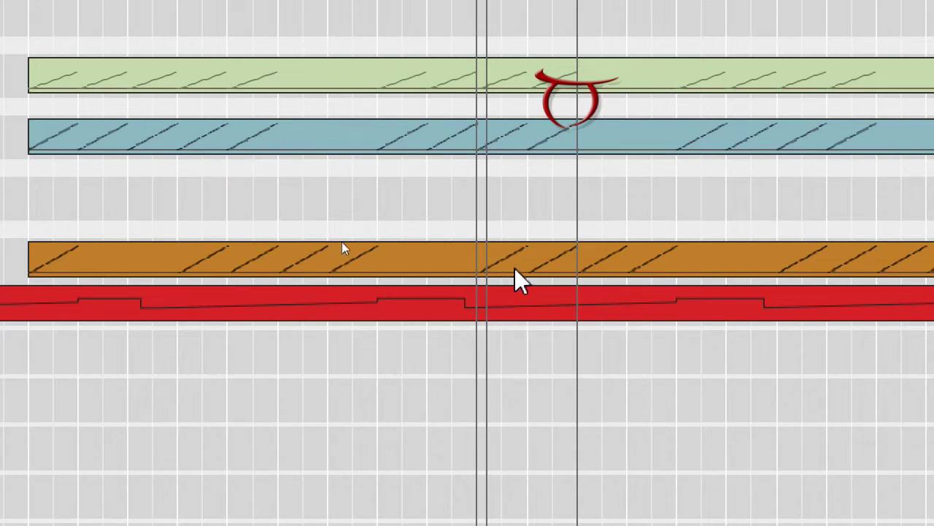
left_click(534, 272)
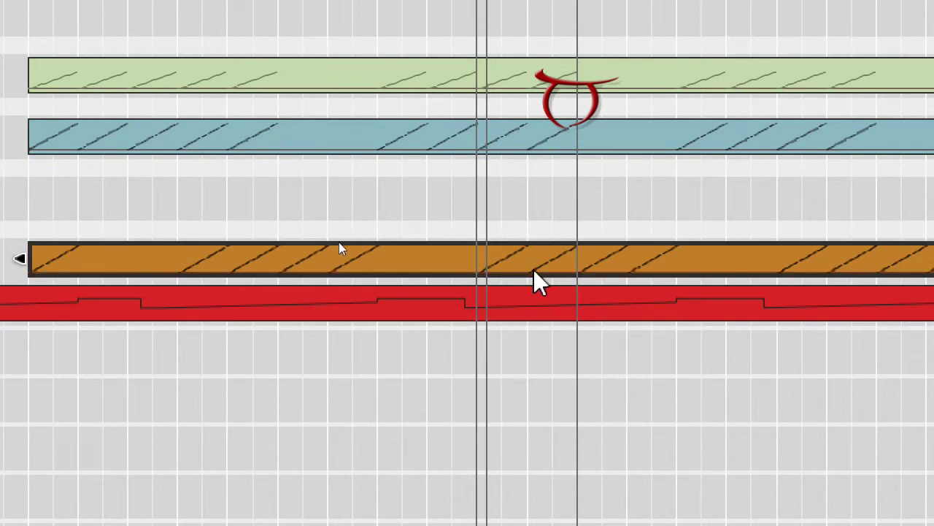
left_click(517, 325)
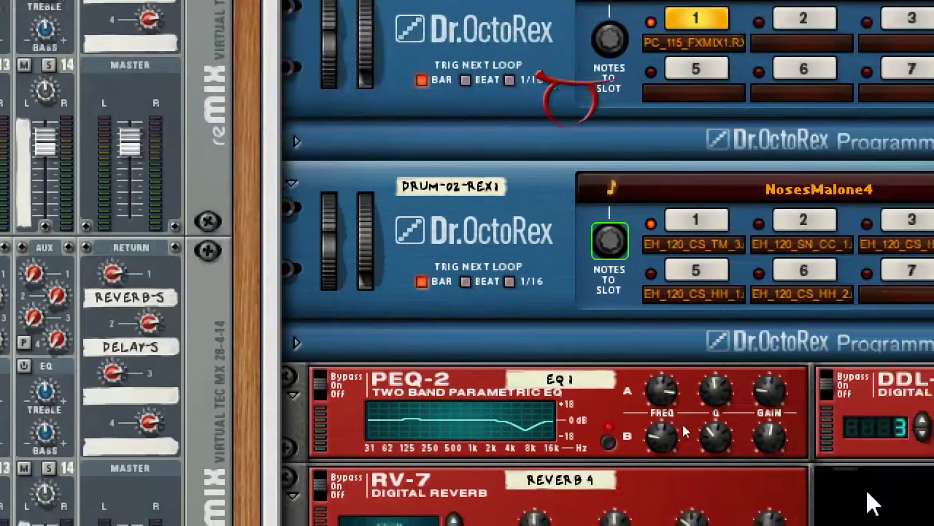
Unfold the programmer of the DRUM-02-REX1 Dr. OctoRex, select loop slot 1 and check the LFO rate and amount
left_click(756, 340)
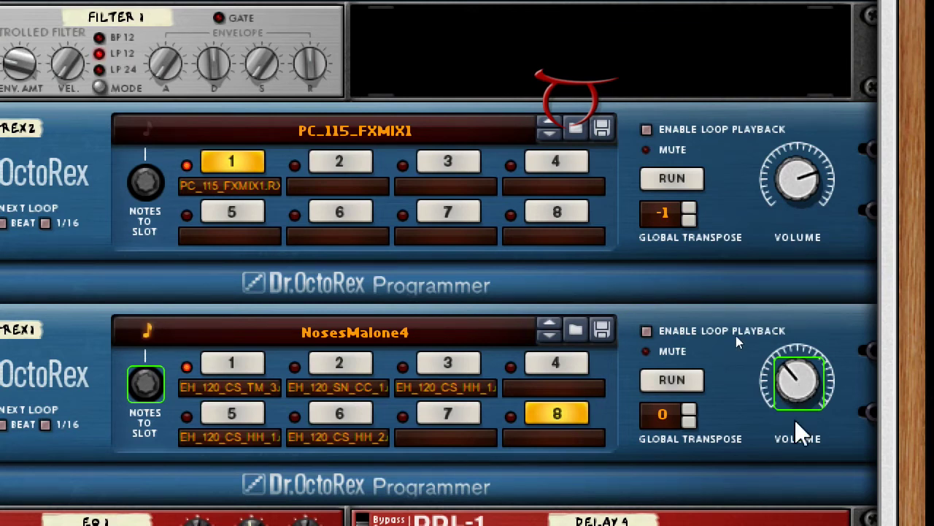
left_click_drag(796, 383, 814, 397)
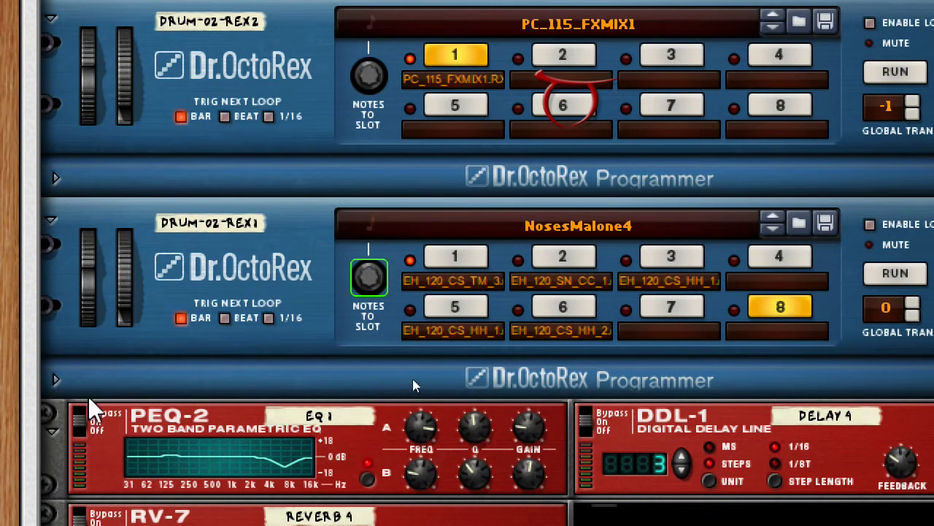
left_click(55, 379)
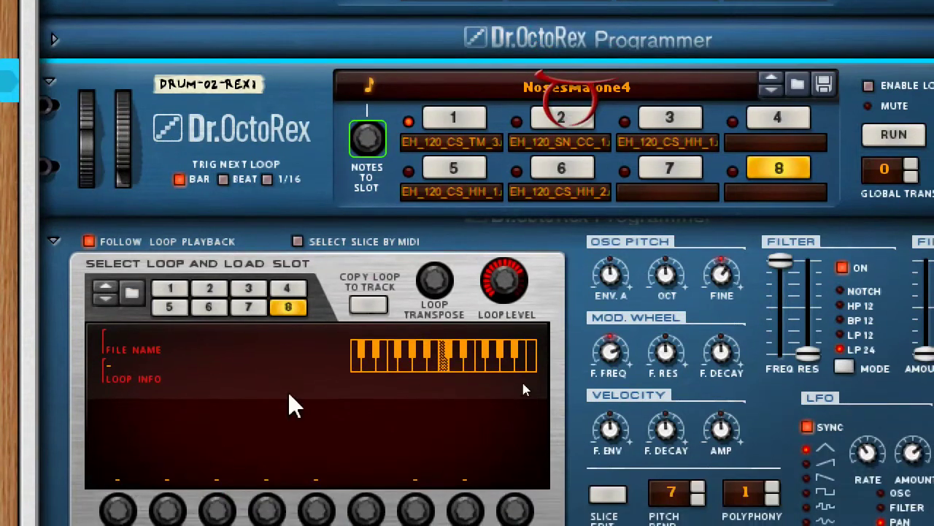
left_click(450, 115)
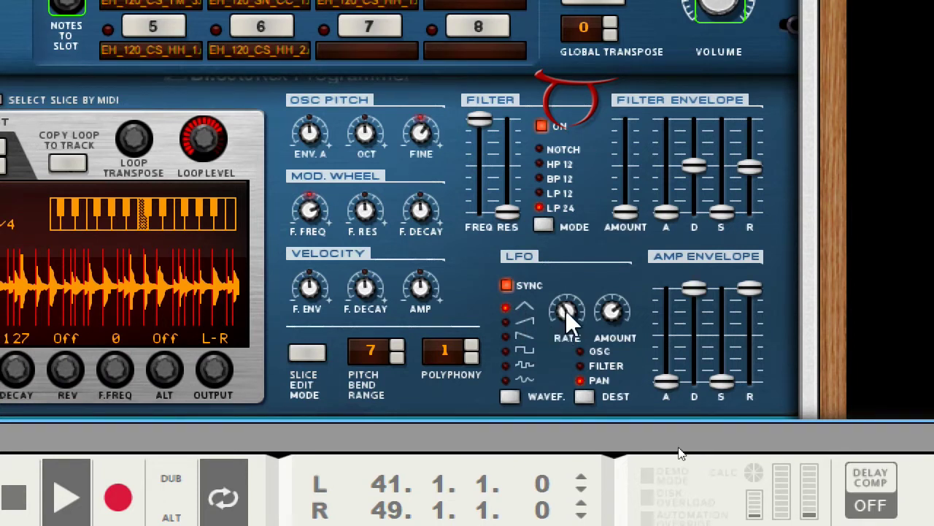
mouse_move(566, 308)
mouse_move(614, 311)
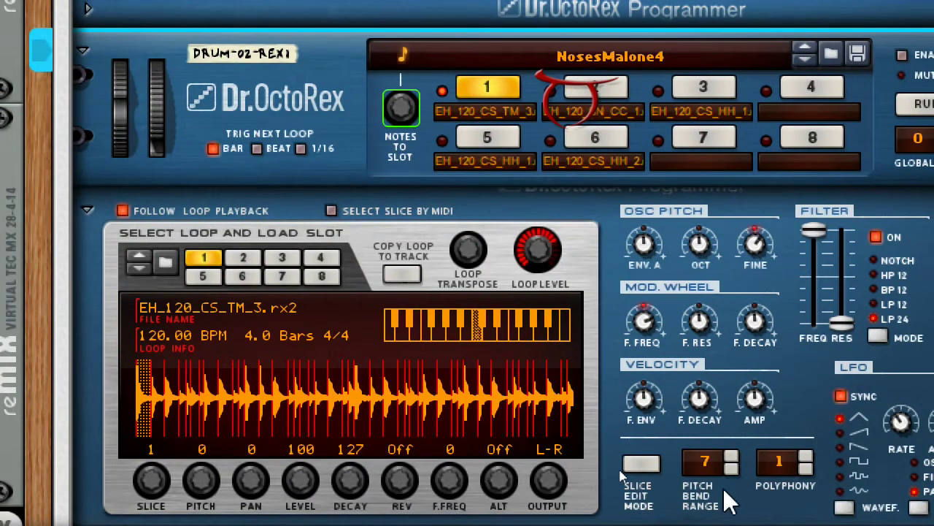
Inspect the fader and the aux 1 and 2 sends of channel 11 (EQ 1) in the DRUM_2 submixer
scroll(726, 500, "up", 15)
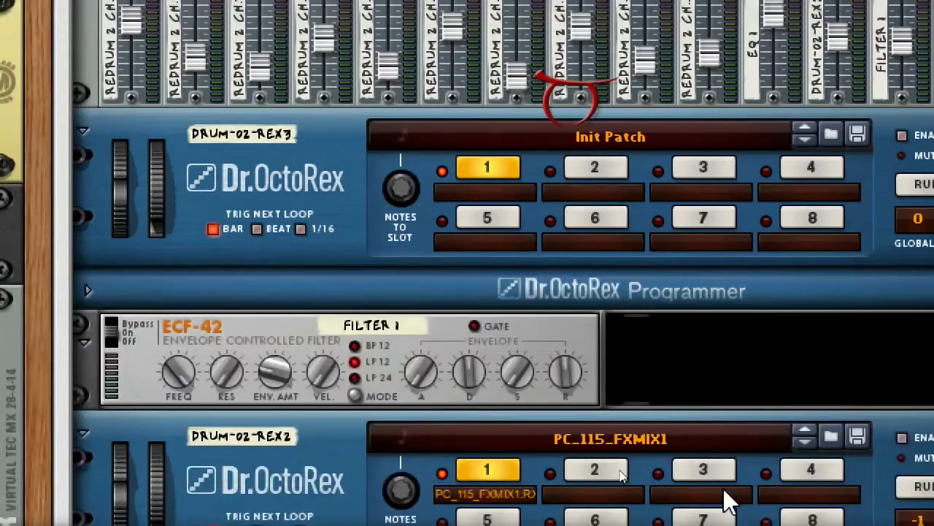
scroll(726, 500, "down", 6)
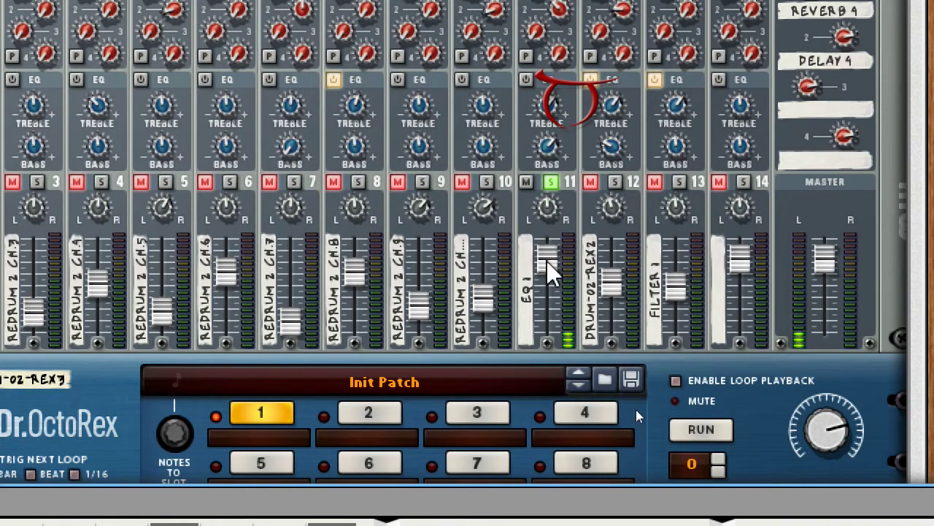
mouse_move(547, 260)
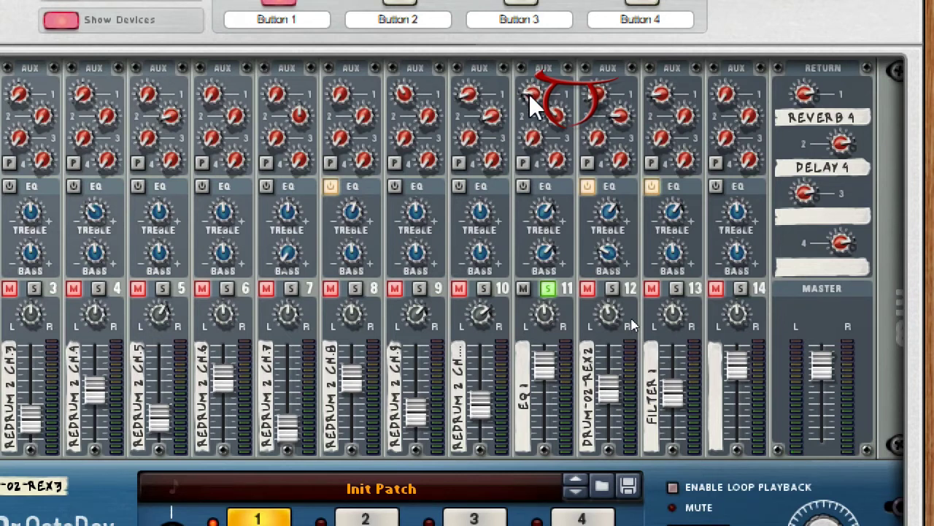
mouse_move(529, 95)
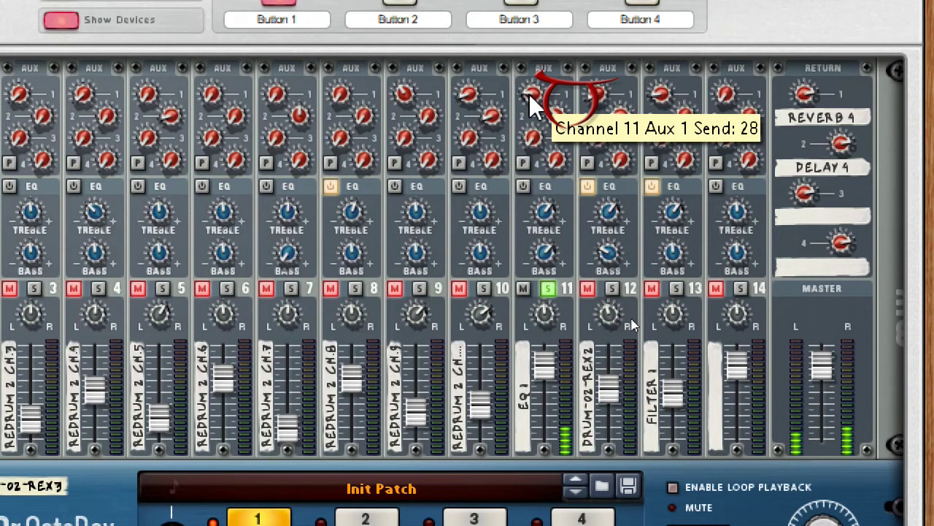
mouse_move(566, 119)
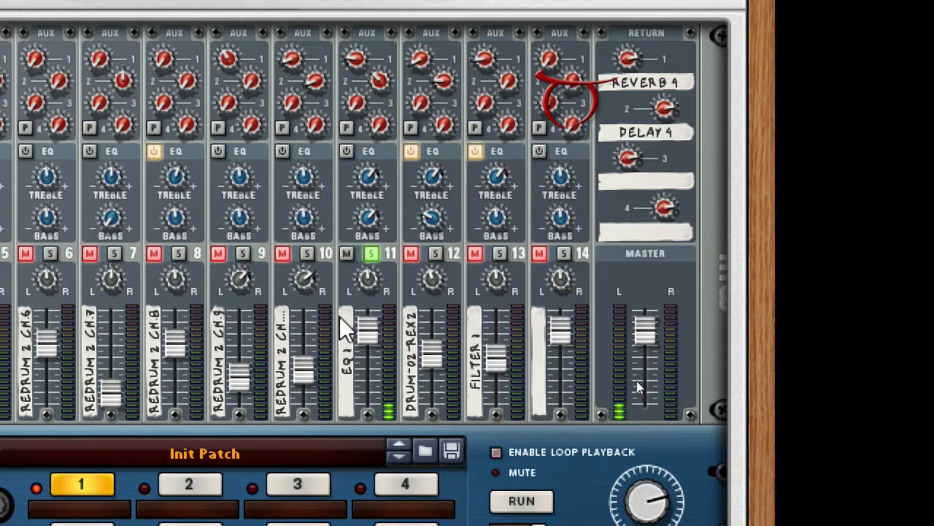
Turn off solo on submixer channel 11 (EQ 1), and mute and unmute it to compare the drums without it
left_click(370, 255)
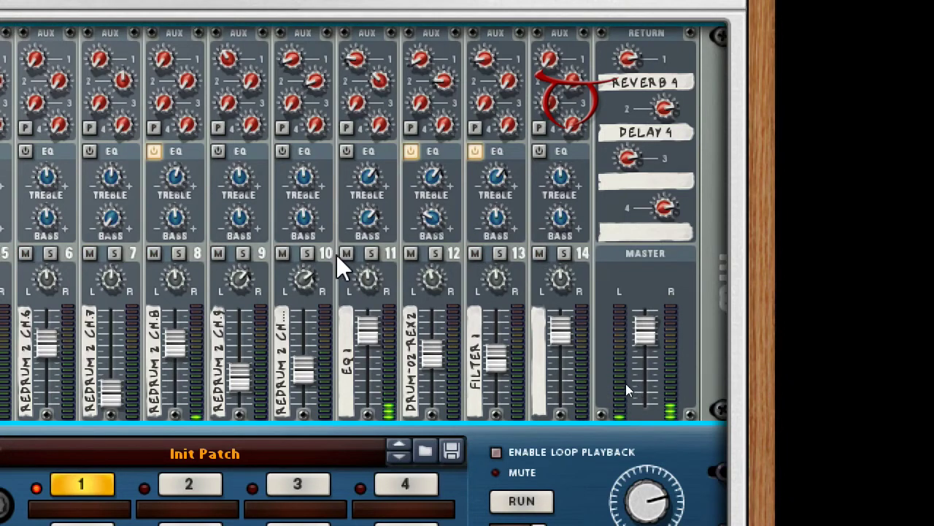
left_click(338, 255)
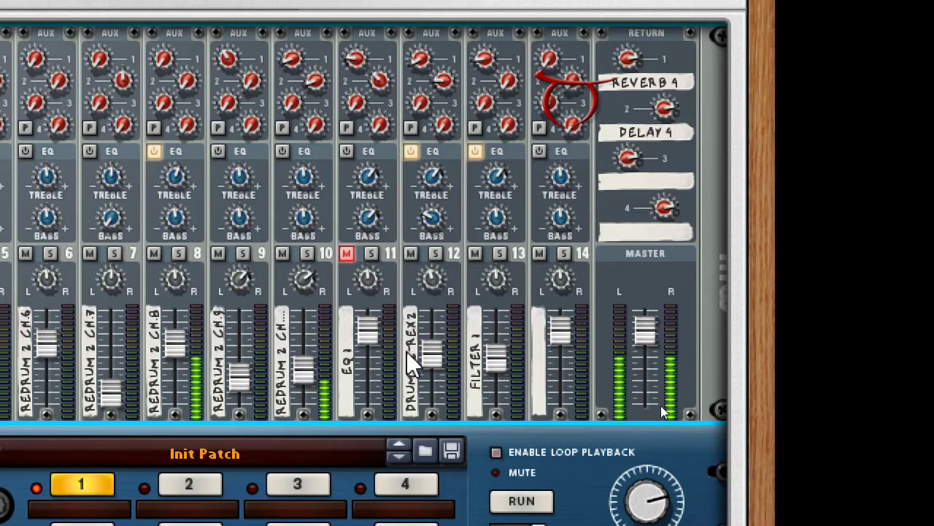
left_click(348, 255)
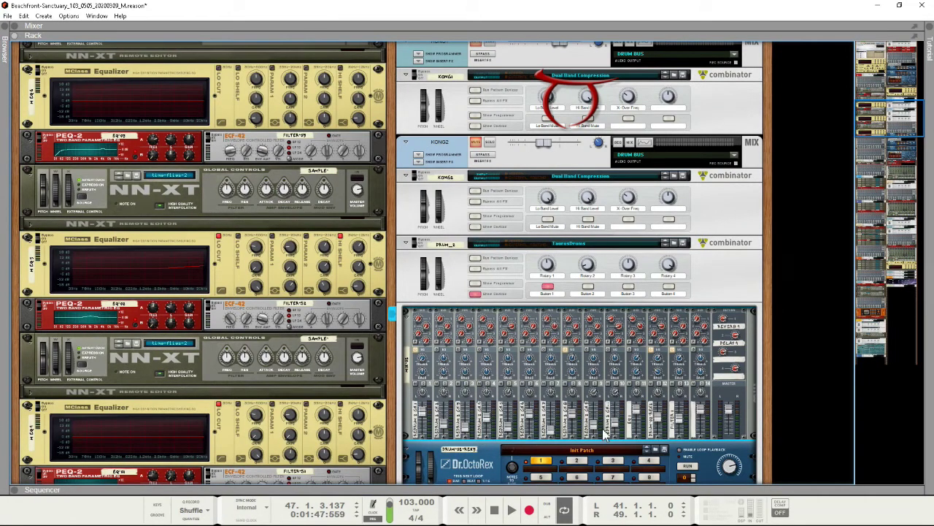
Start playback and solo the DRUM_1 channel in the main mixer
key("space")
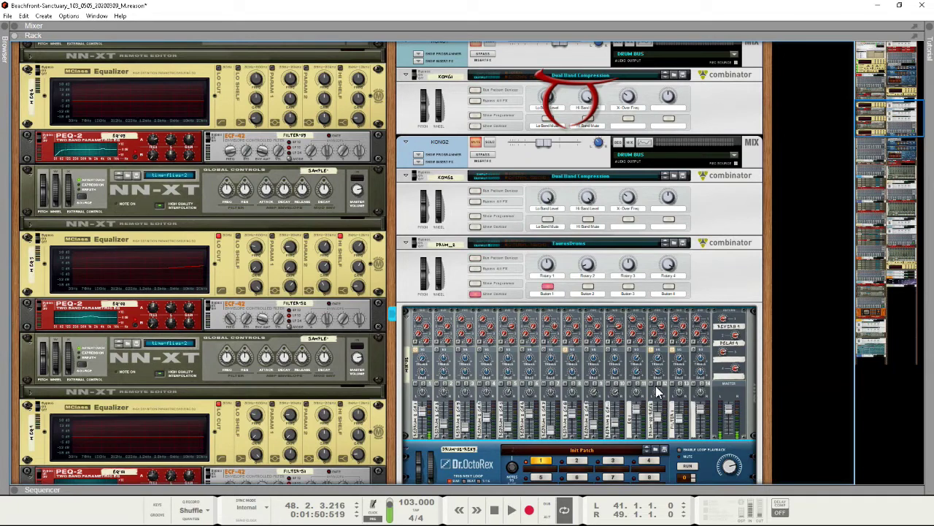
key("F5")
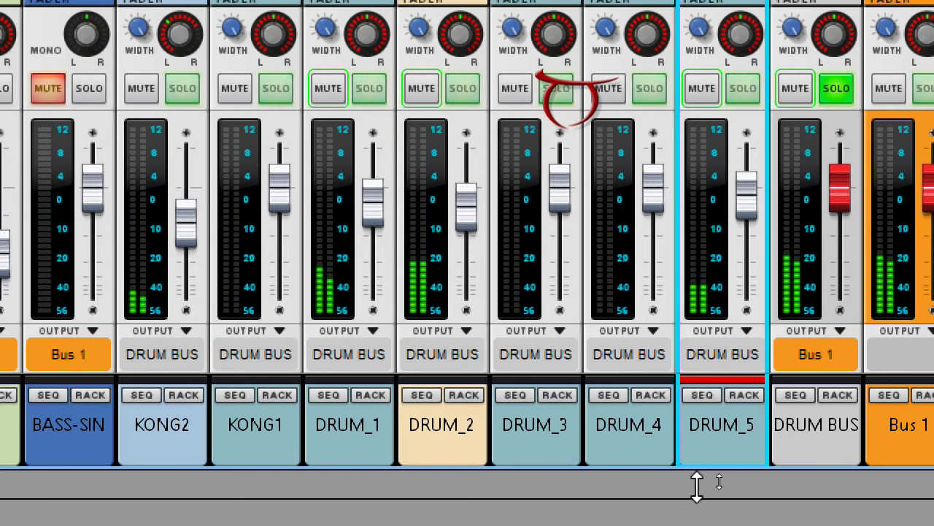
left_click(436, 440)
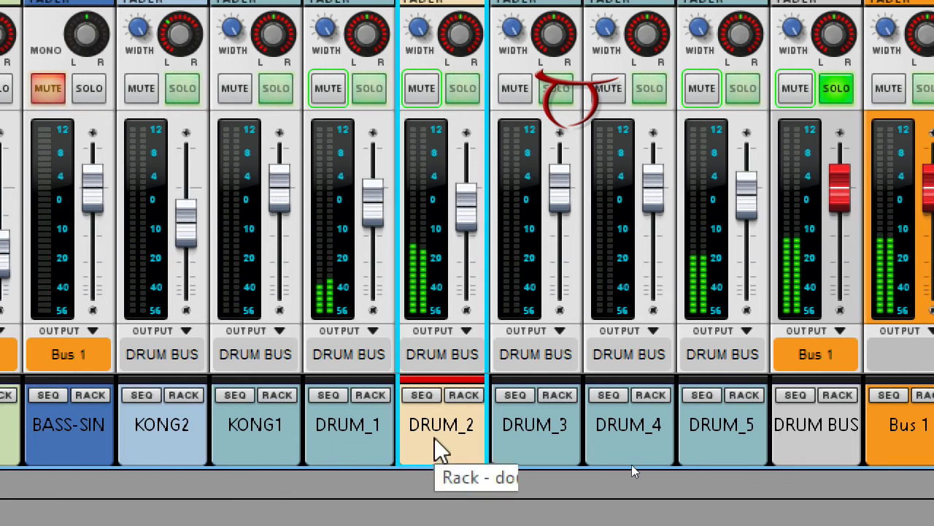
left_click(358, 436)
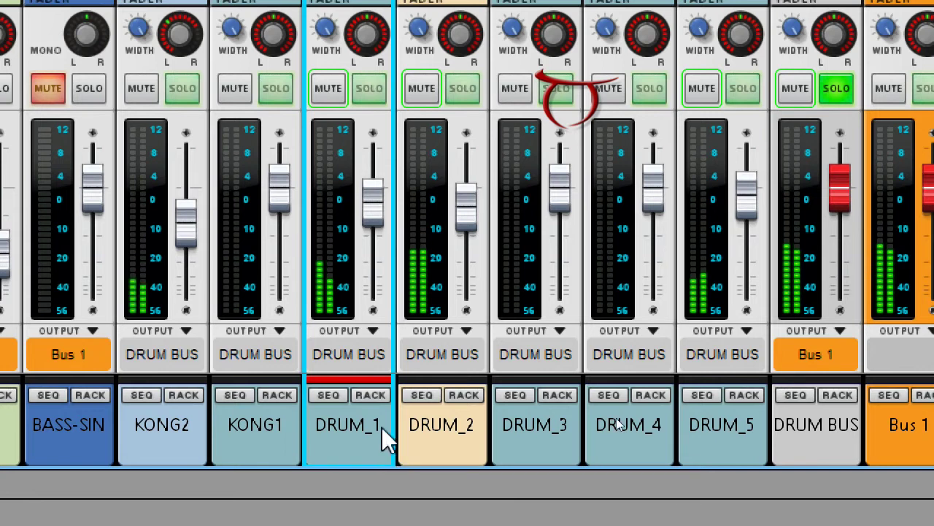
left_click(363, 88)
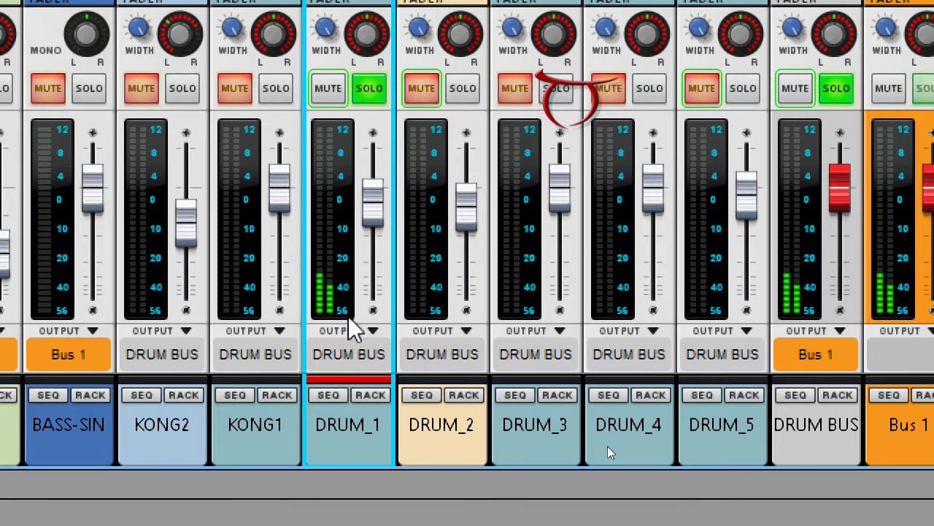
Show DRUM_1 in the rack and examine its effects, submixer, Dr. OctoRex players 2 and 3, equalizer and compressor
left_click(379, 398)
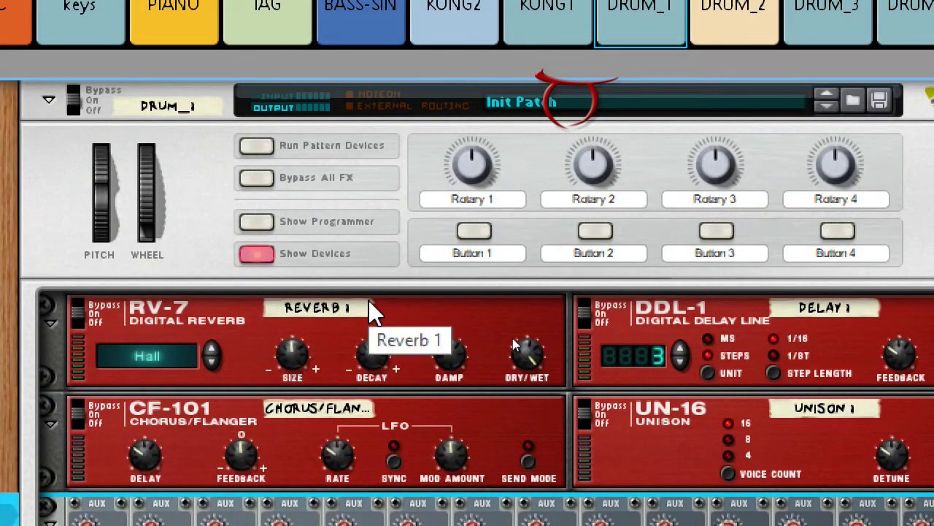
scroll(368, 299, "down", 5)
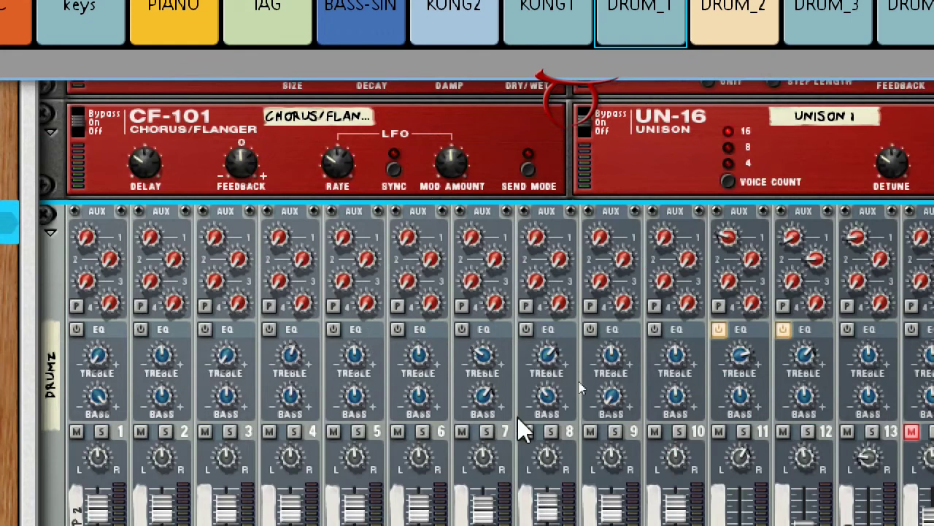
scroll(566, 428, "down", 5)
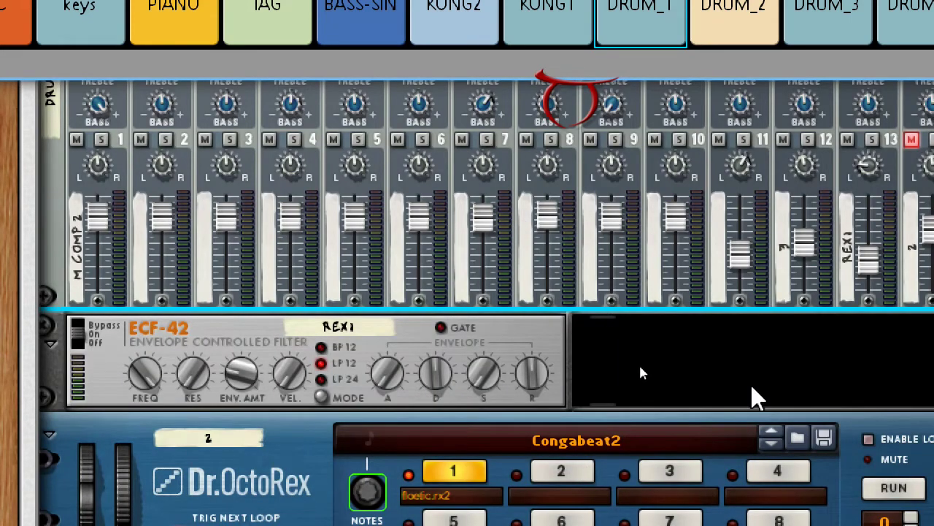
scroll(730, 395, "down", 5)
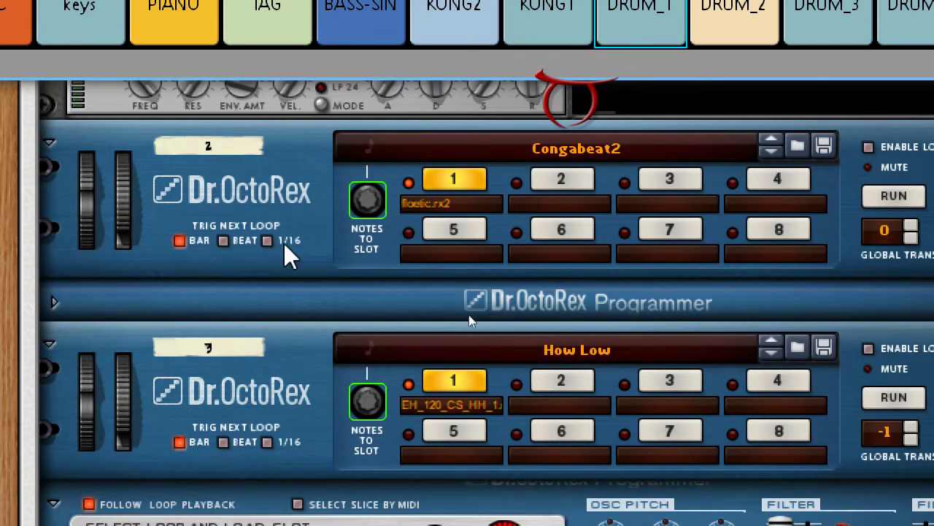
scroll(290, 389, "down", 5)
scroll(289, 386, "up", 5)
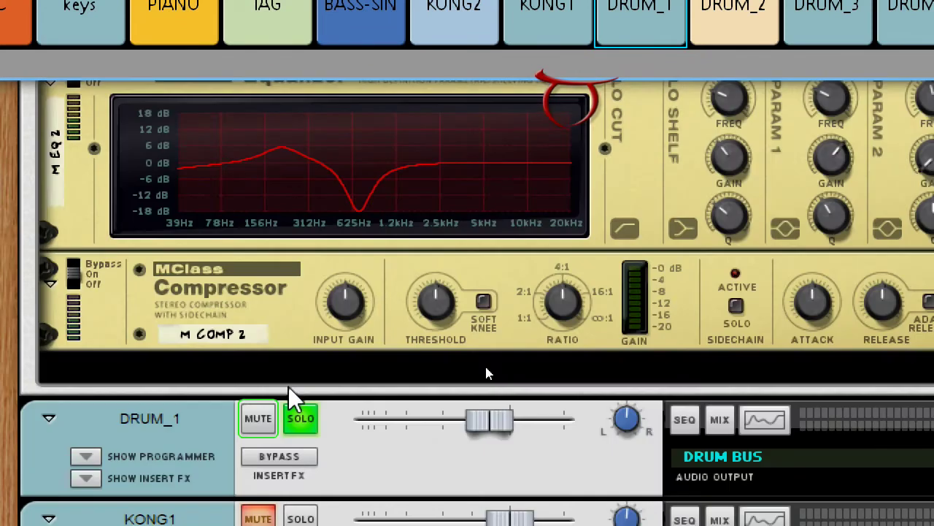
scroll(288, 387, "up", 5)
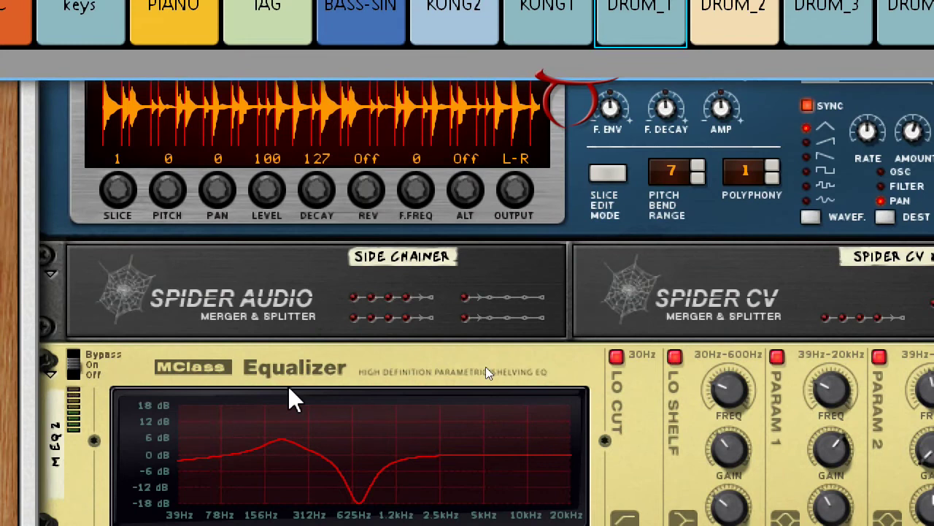
scroll(289, 389, "up", 5)
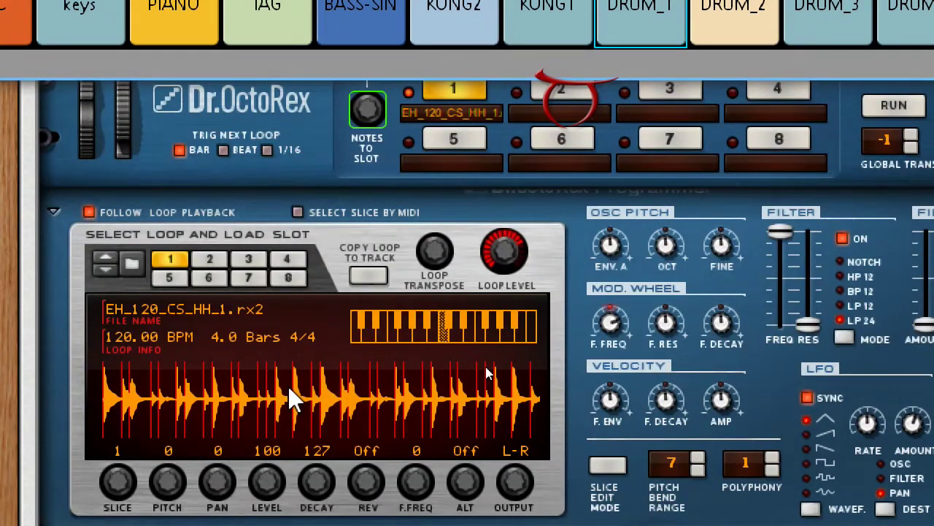
scroll(288, 386, "up", 5)
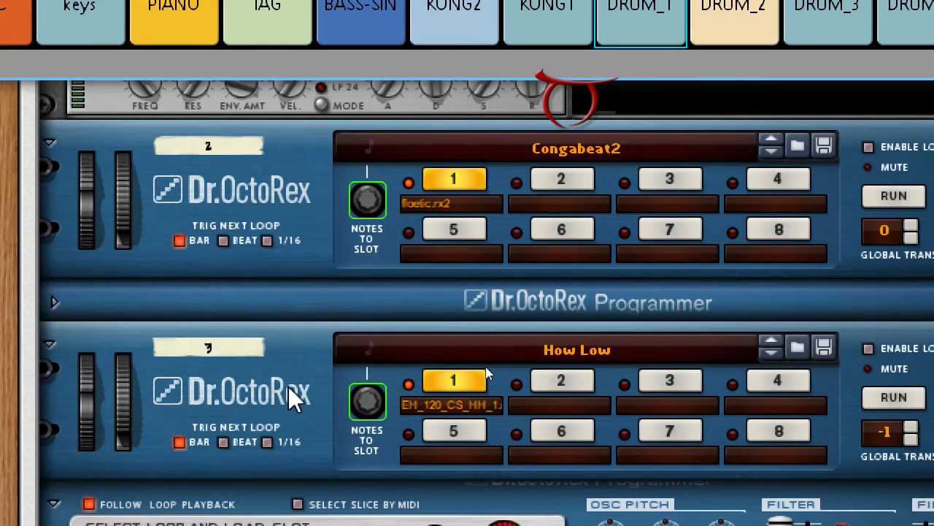
scroll(289, 386, "up", 5)
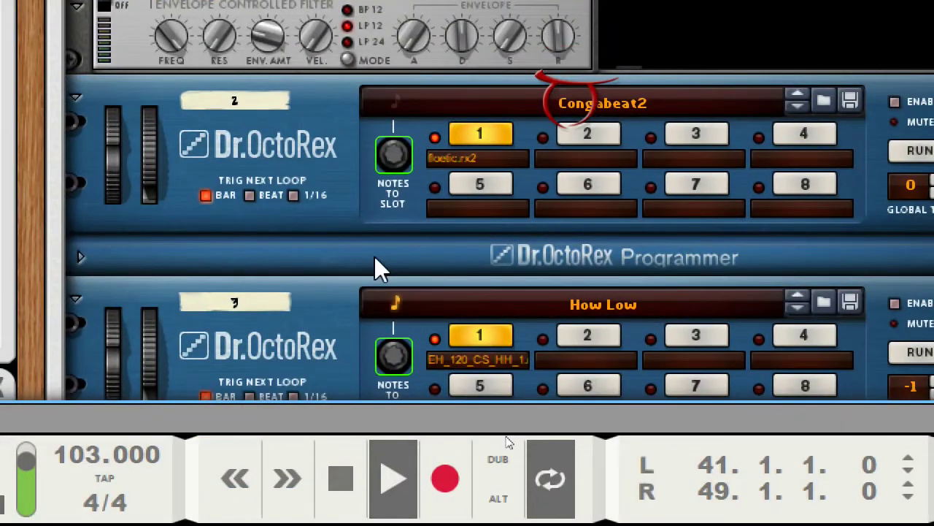
scroll(369, 292, "down", 4)
scroll(374, 255, "down", 5)
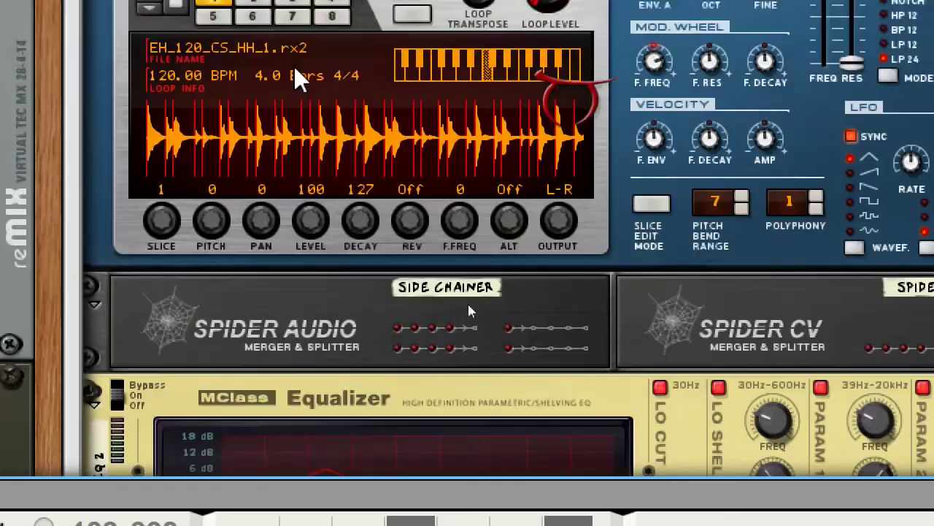
scroll(300, 47, "up", 1)
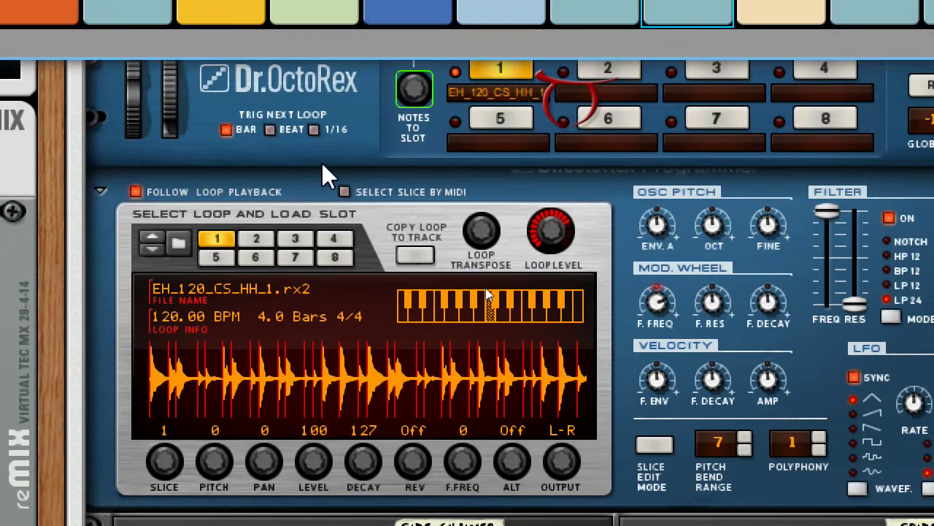
scroll(349, 130, "up", 4)
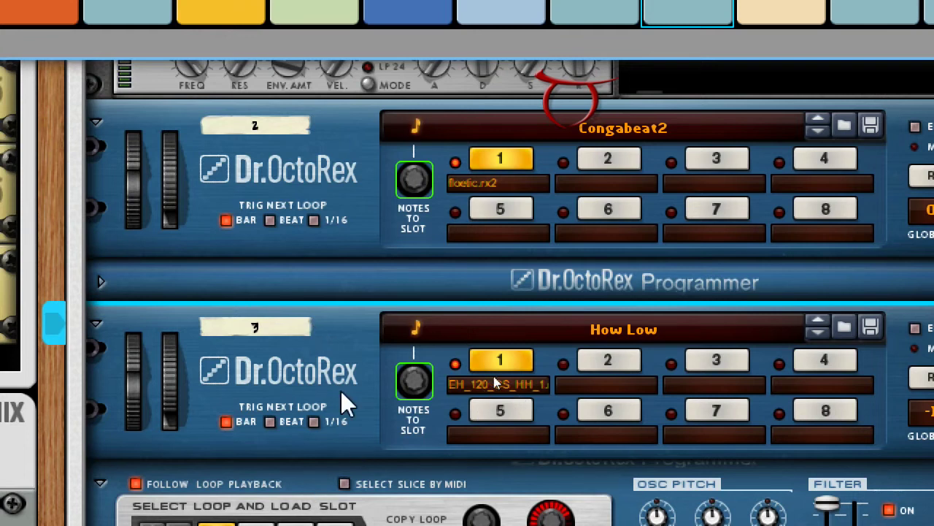
Examine the programmer of Dr. OctoRex 3, including its LFO rate and destination, and turn off solo on DRUM_1
scroll(344, 402, "down", 6)
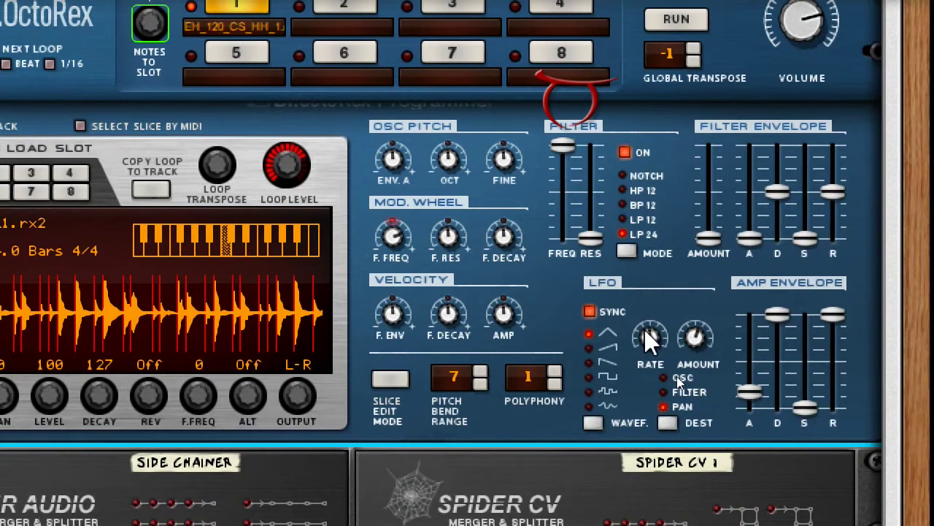
mouse_move(645, 330)
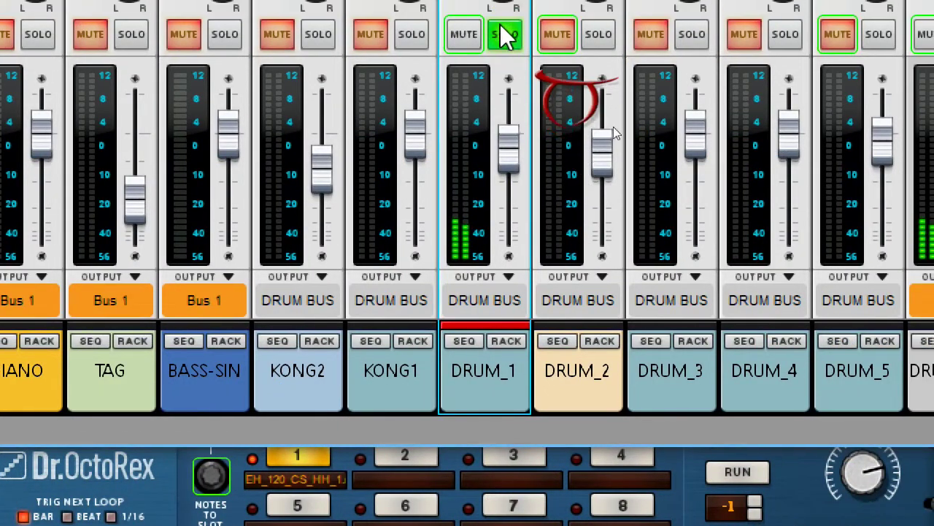
left_click(502, 33)
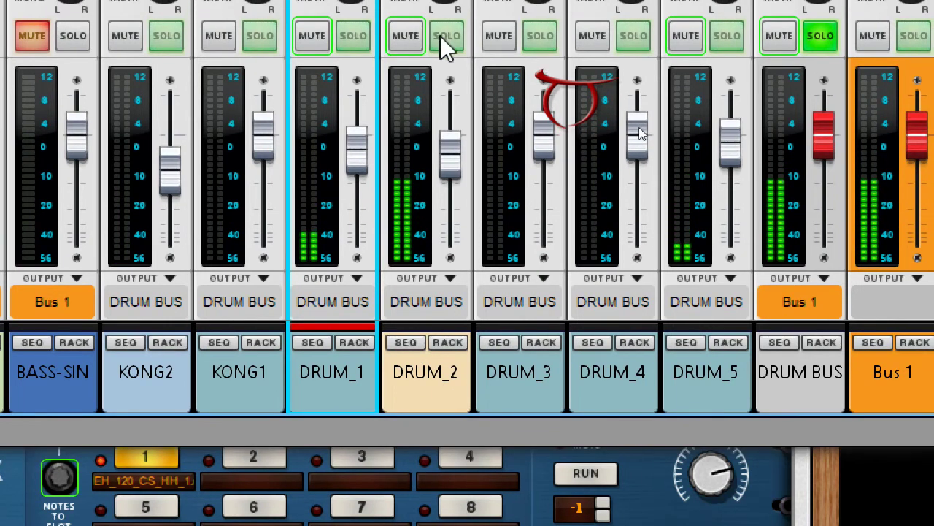
Solo DRUM_2 and DRUM_5 one at a time in the main mixer to hear each alone, leaving both unsoloed
left_click(445, 28)
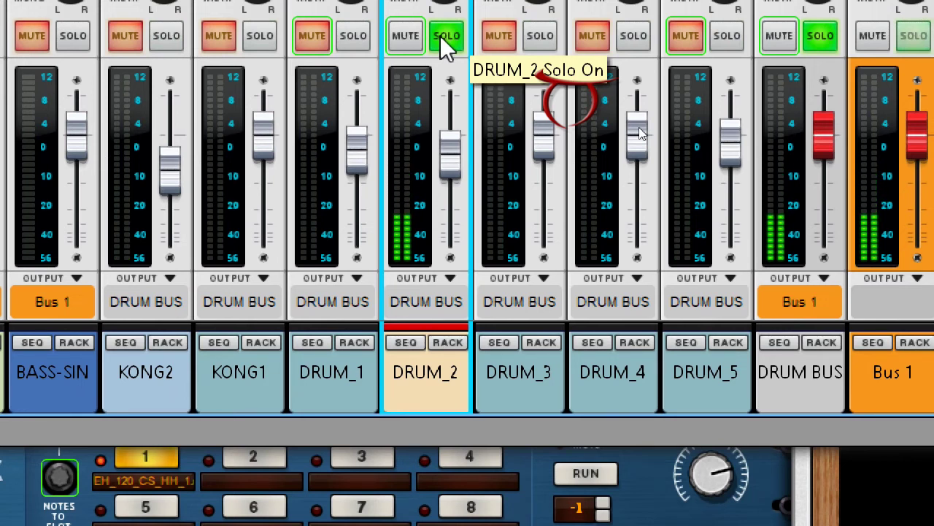
left_click(447, 44)
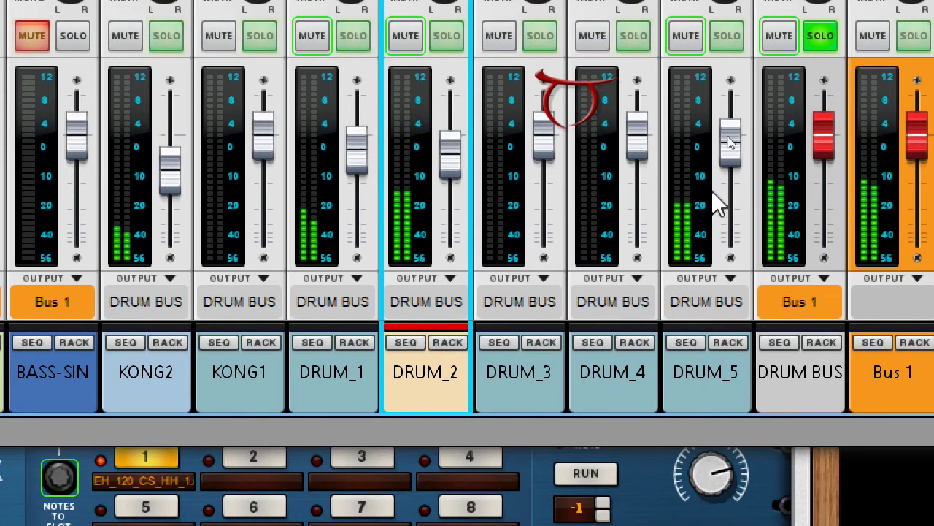
left_click(727, 35)
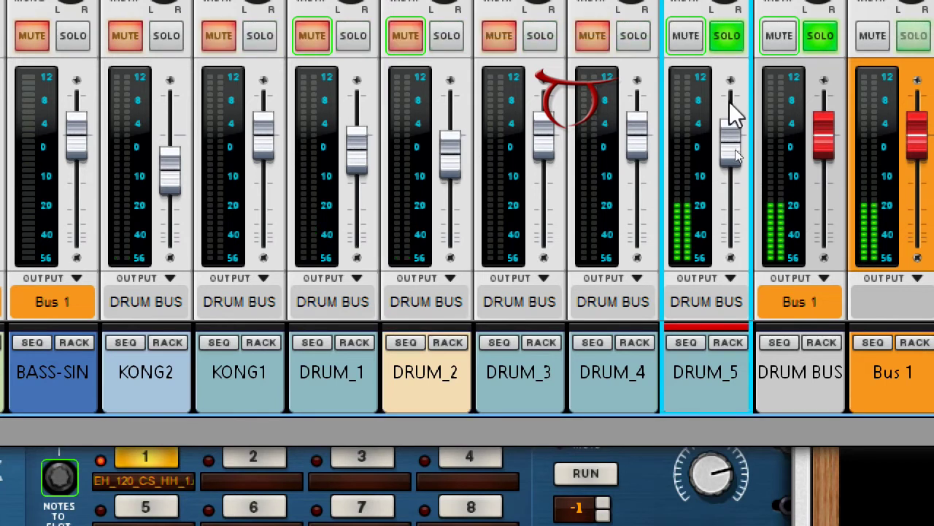
mouse_move(729, 103)
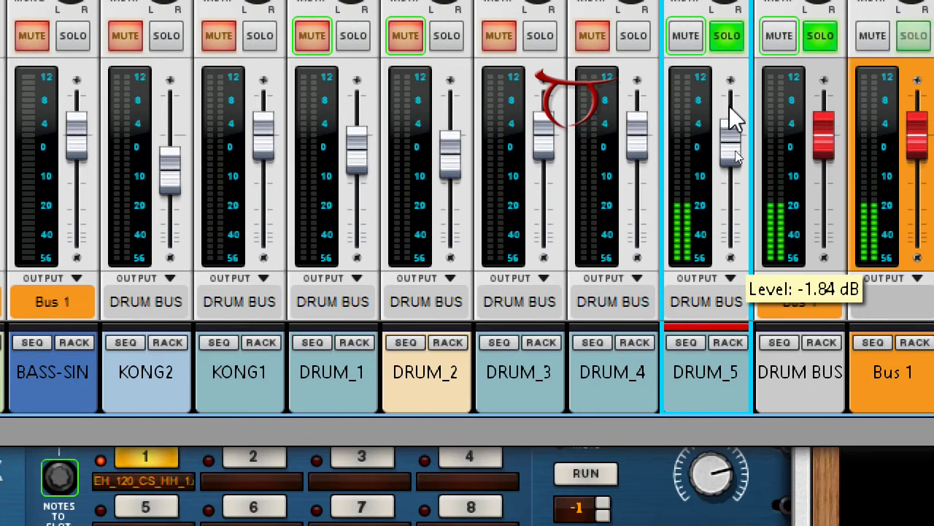
left_click(731, 37)
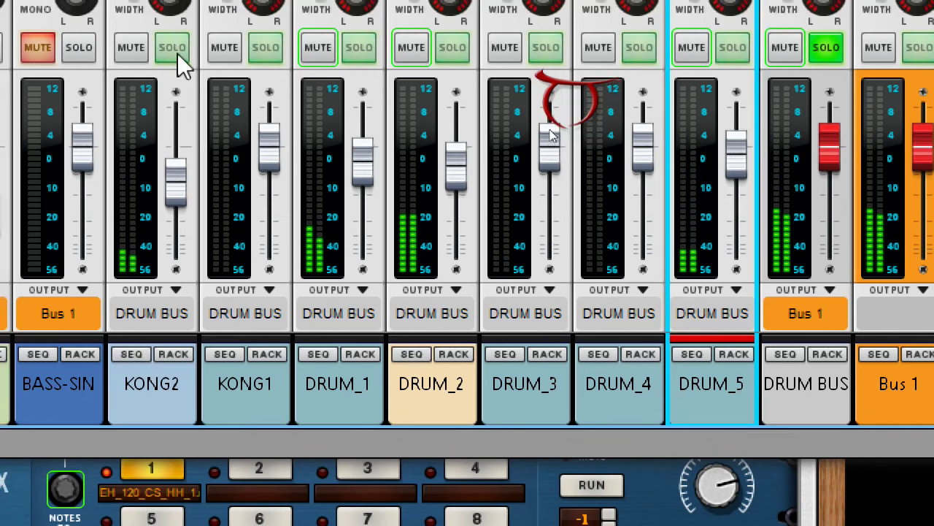
Solo the KONG2 channel in the main mixer to hear its part alone, and turn the solo off
left_click(175, 48)
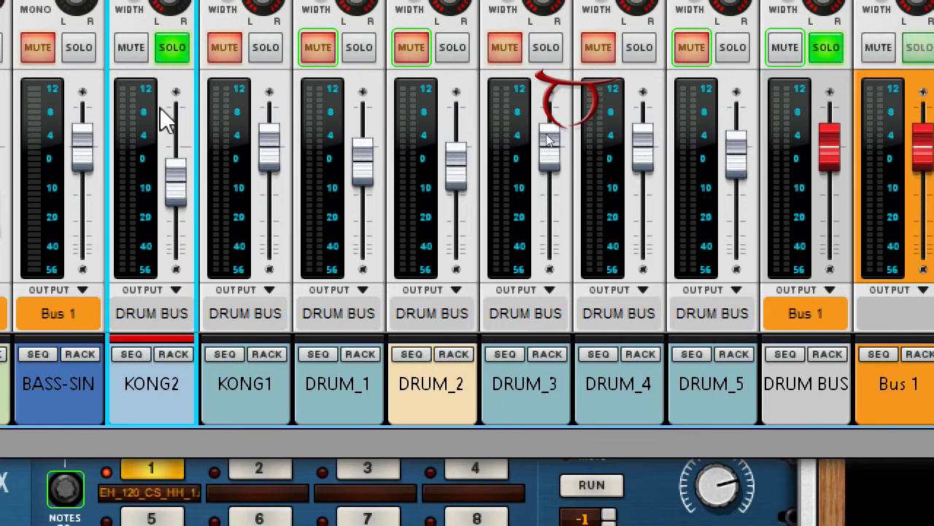
left_click(160, 46)
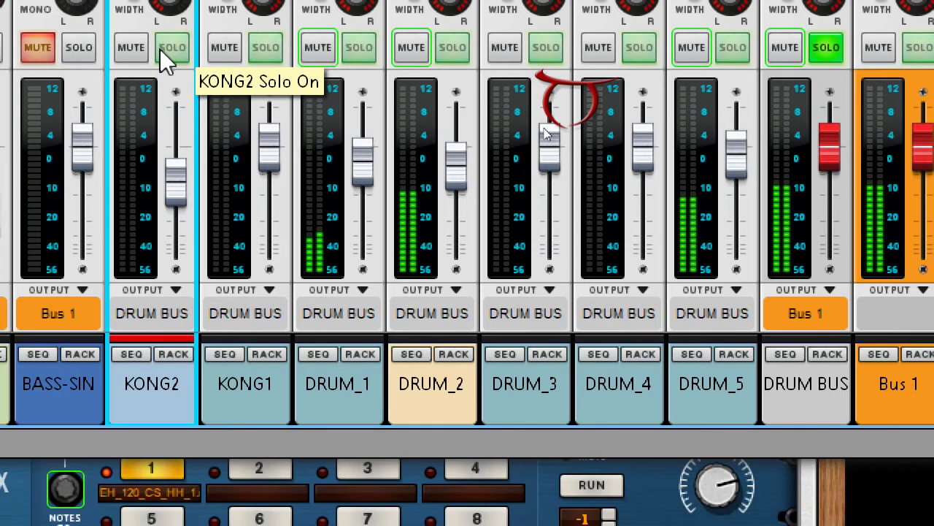
left_click(160, 49)
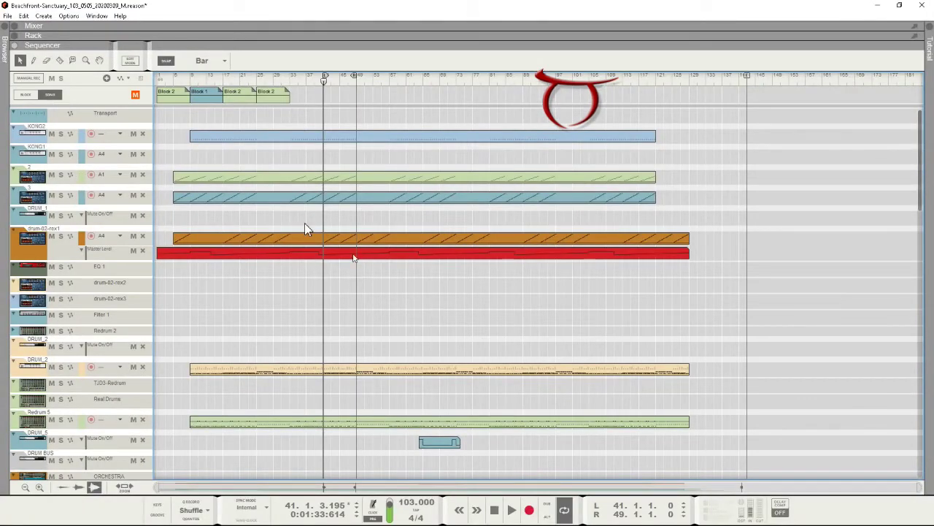
Point out the KONG2, Redrum 5 and DRUM_2 clips in the sequencer by selecting each in turn
left_click(348, 138)
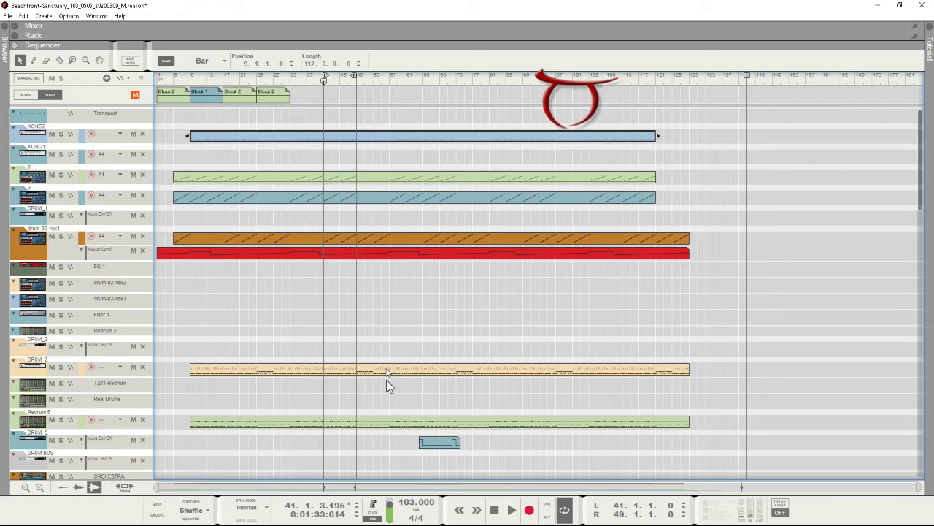
left_click(370, 425)
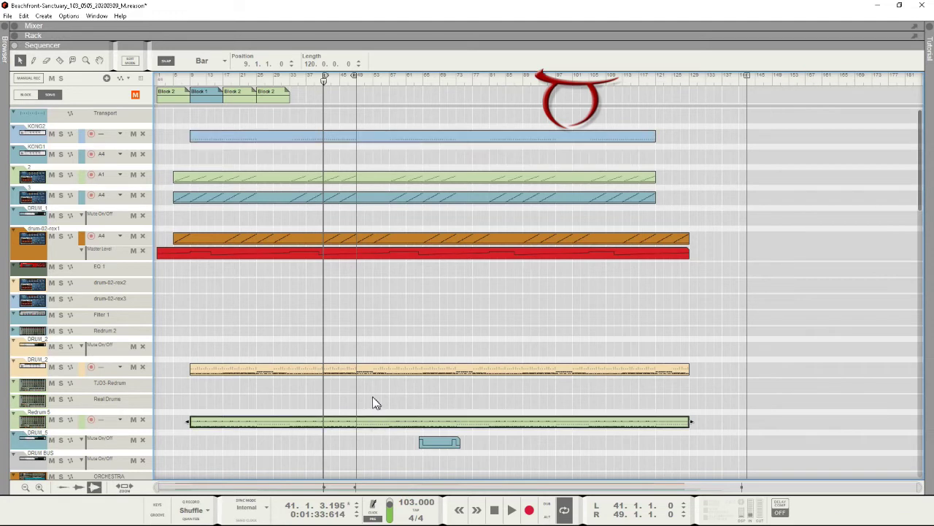
left_click(366, 370)
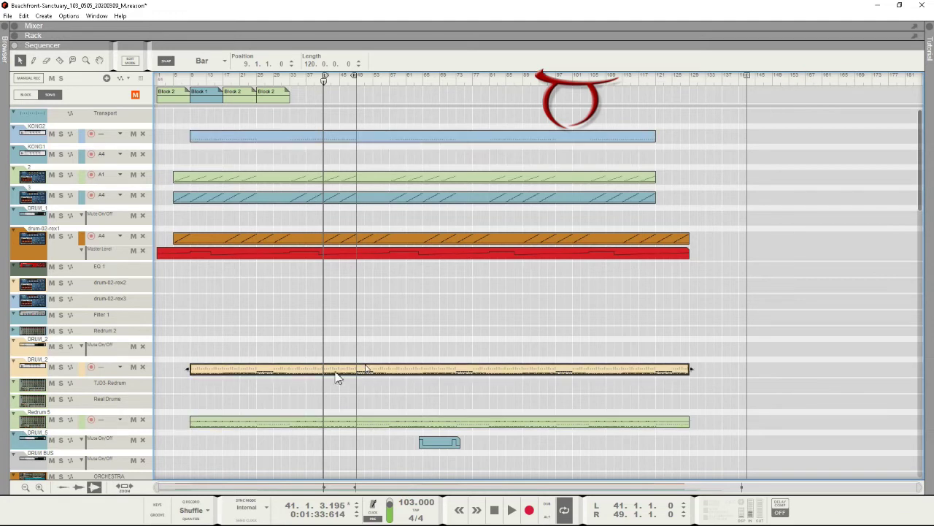
Start playback and solo the Redrum 5 and DRUM_2 sequencer tracks one at a time, leaving both unsoloed
key("space")
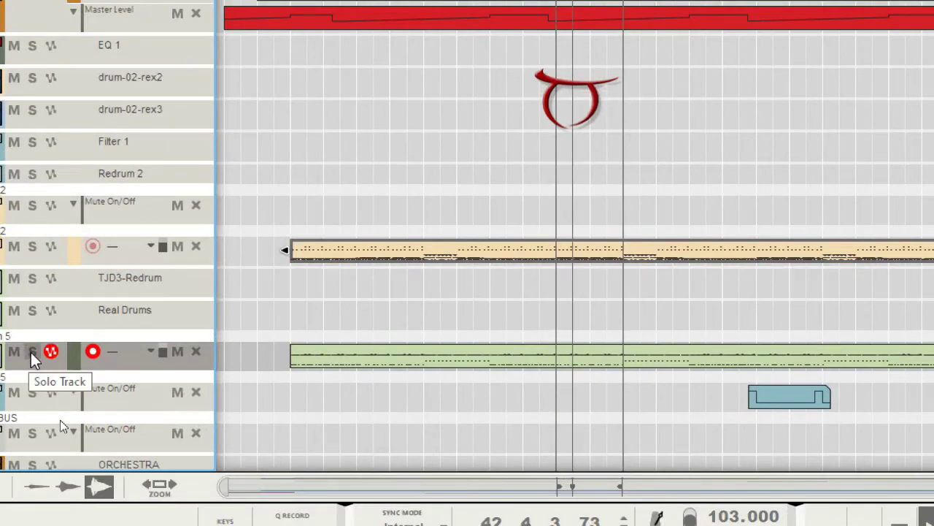
left_click(31, 352)
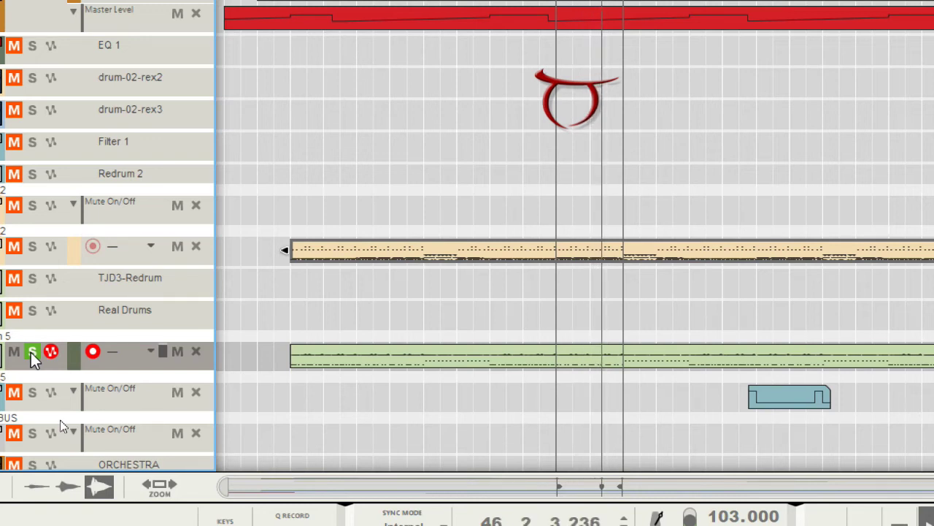
left_click(32, 352)
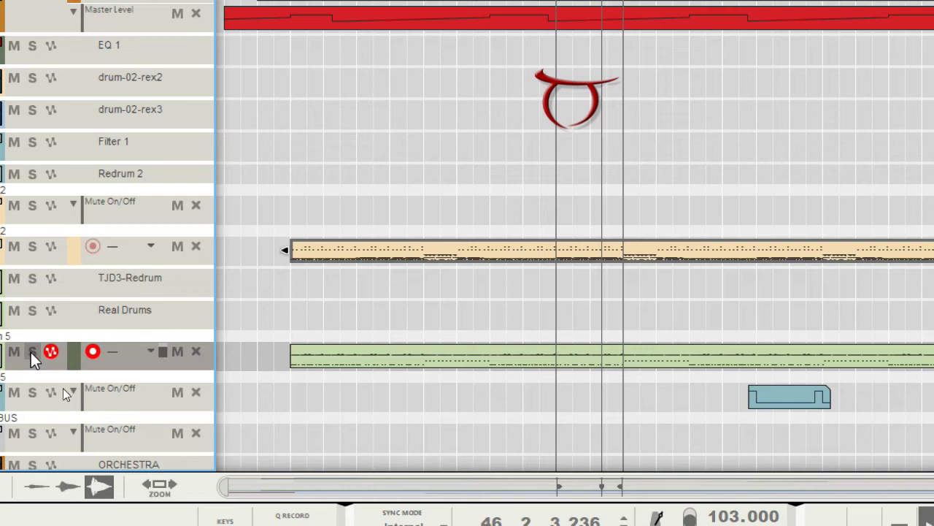
left_click(32, 246)
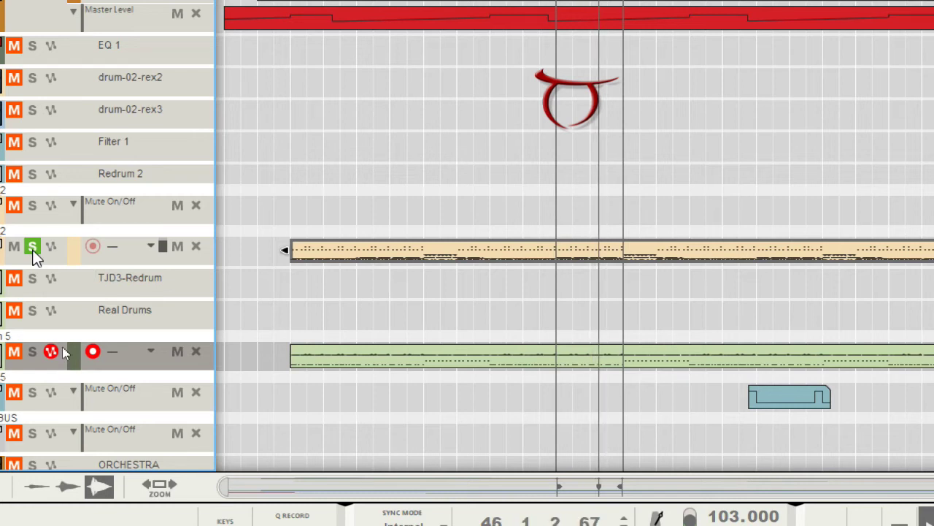
left_click(32, 247)
Solo the drum-02-rex1 sequencer track to hear its loop alone, and turn the solo off
scroll(37, 125, "up", 3)
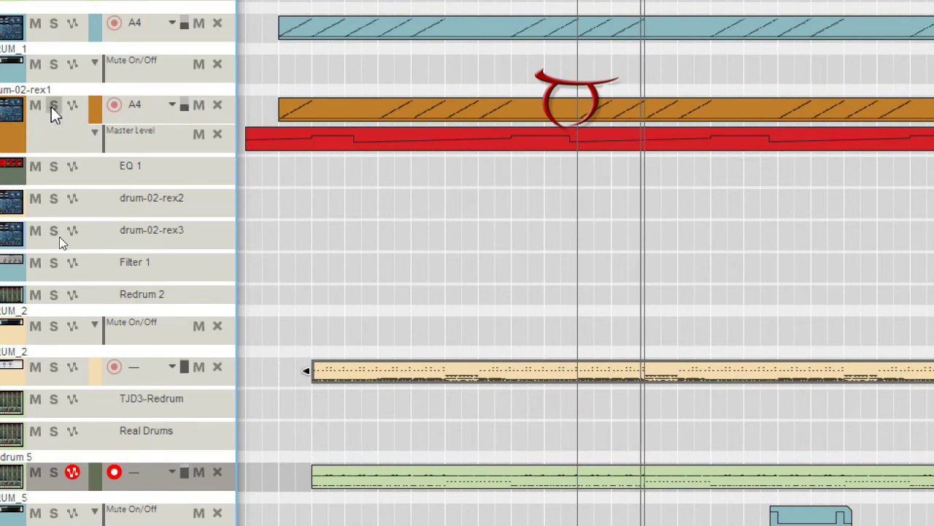
left_click(51, 107)
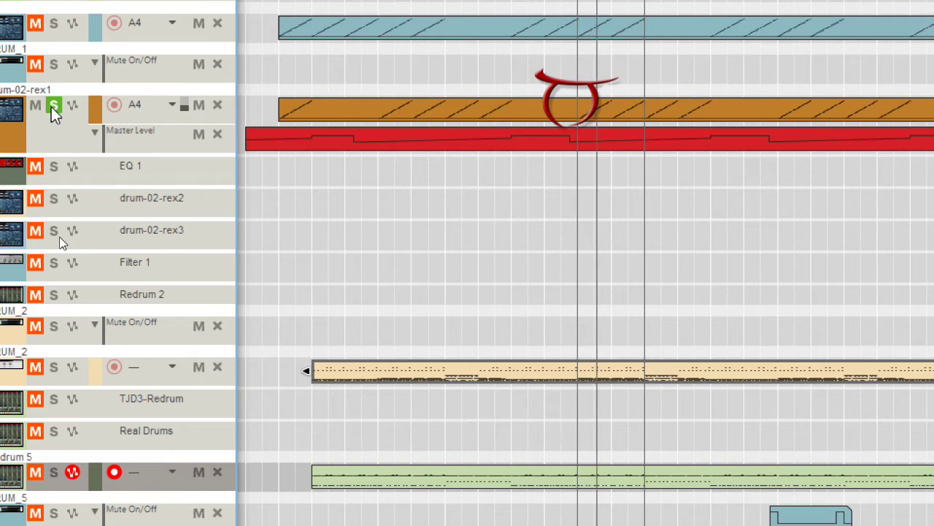
left_click(54, 107)
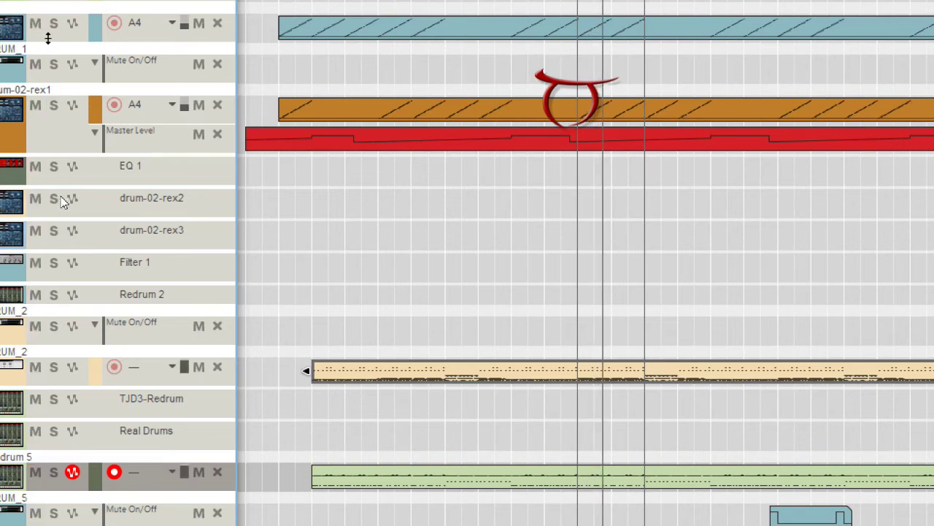
Solo Dr. OctoRex tracks 3 and 2 one at a time in the sequencer, leaving both unsoloed
scroll(59, 34, "up", 2)
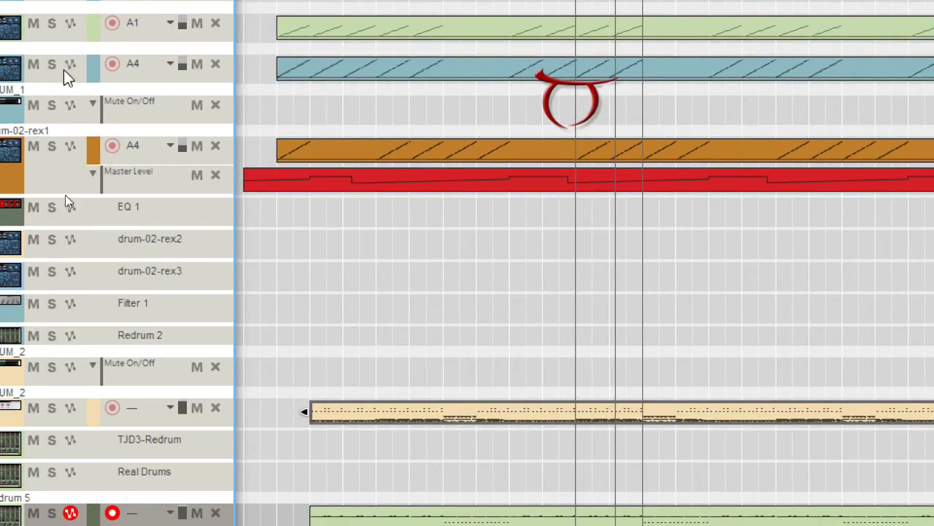
left_click(52, 64)
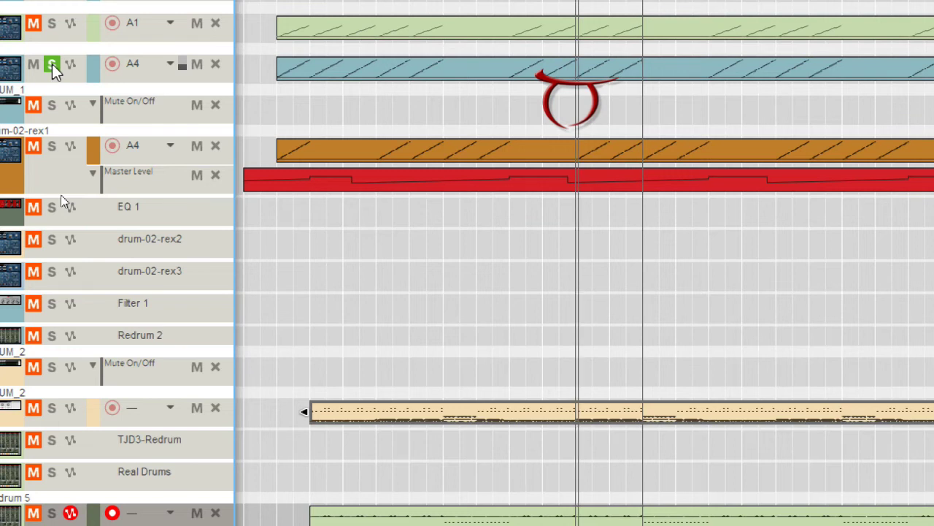
left_click(52, 63)
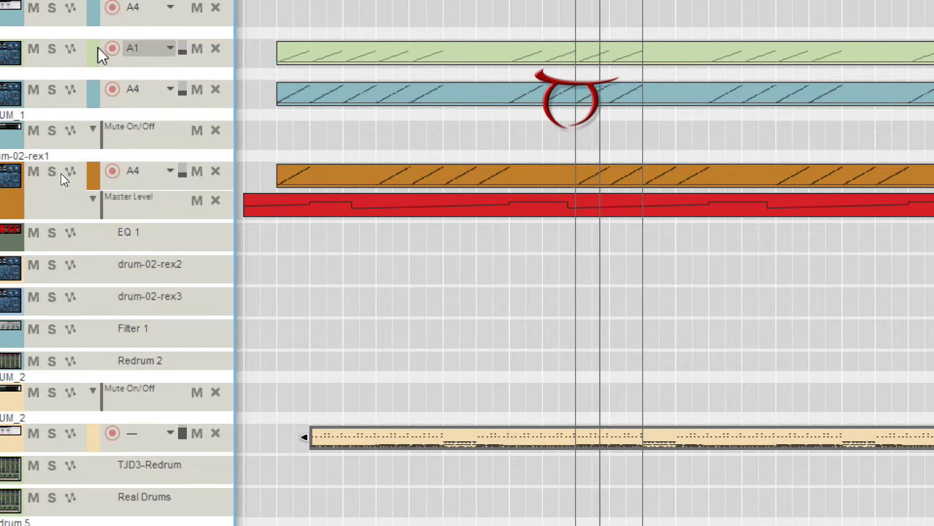
left_click(46, 54)
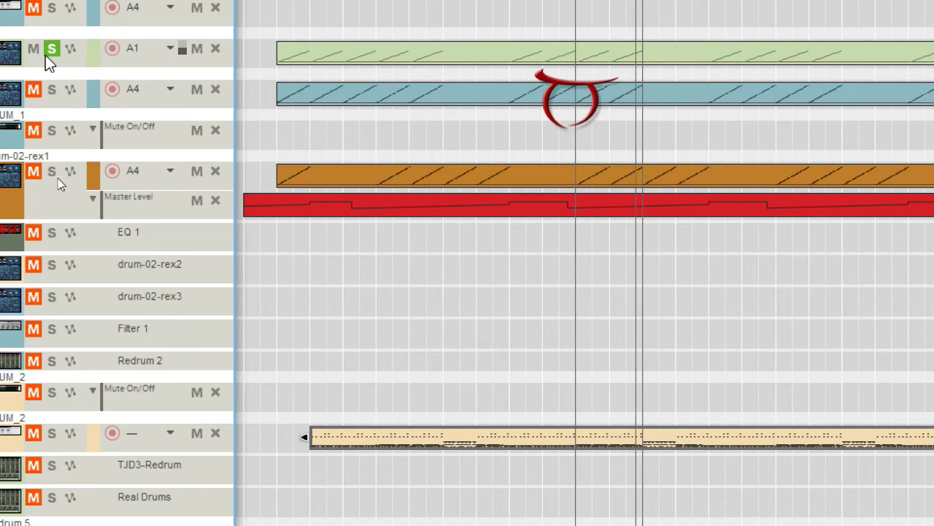
left_click(48, 50)
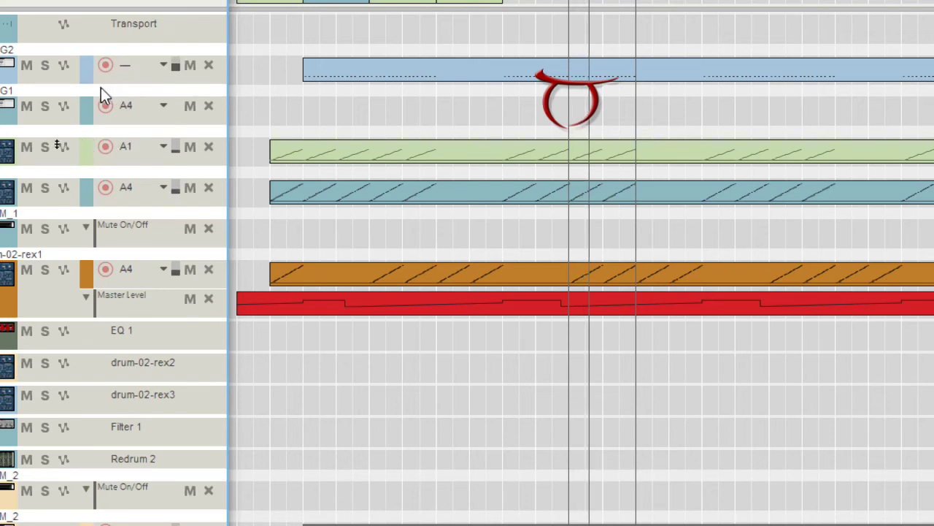
Select the KONG2 sequencer track, solo it to hear it alone, and turn the solo off
left_click(36, 67)
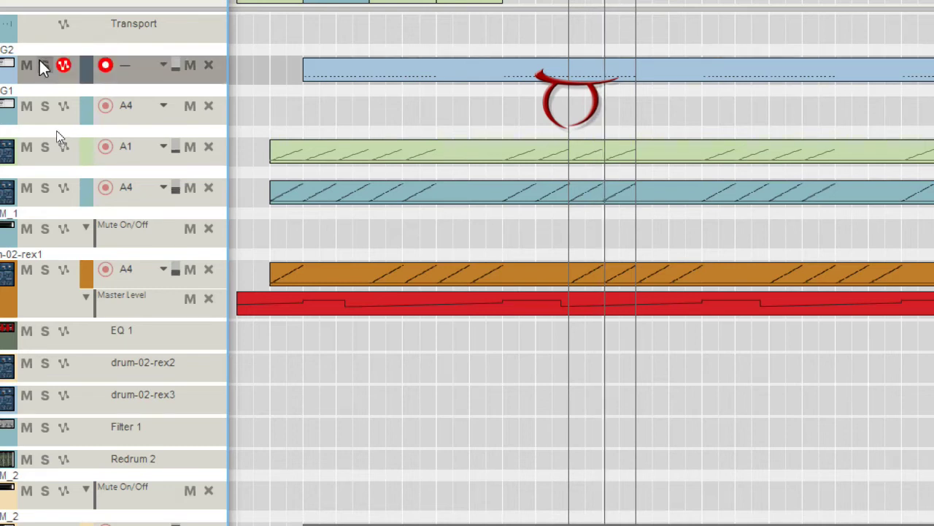
left_click(44, 67)
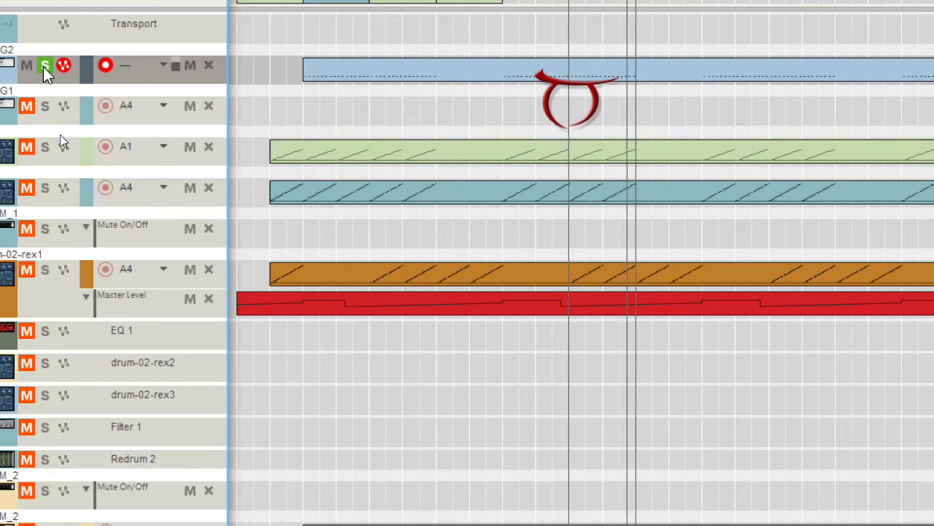
left_click(44, 67)
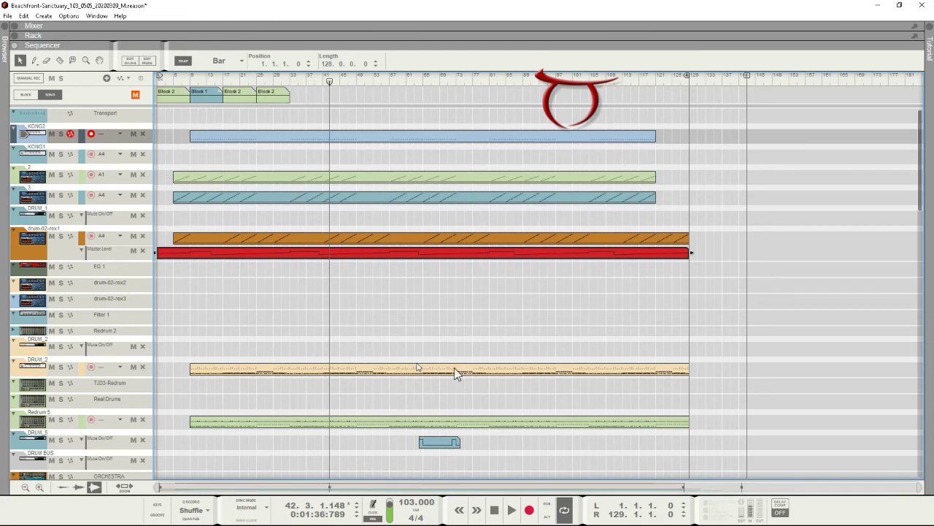
Move the playhead to bar 34, play a short stretch of the song and stop
left_click(311, 81)
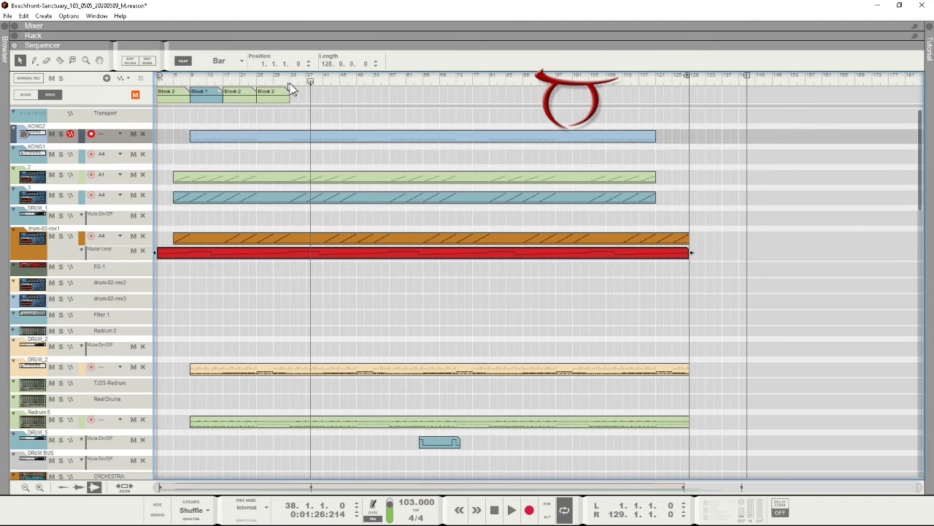
left_click(293, 78)
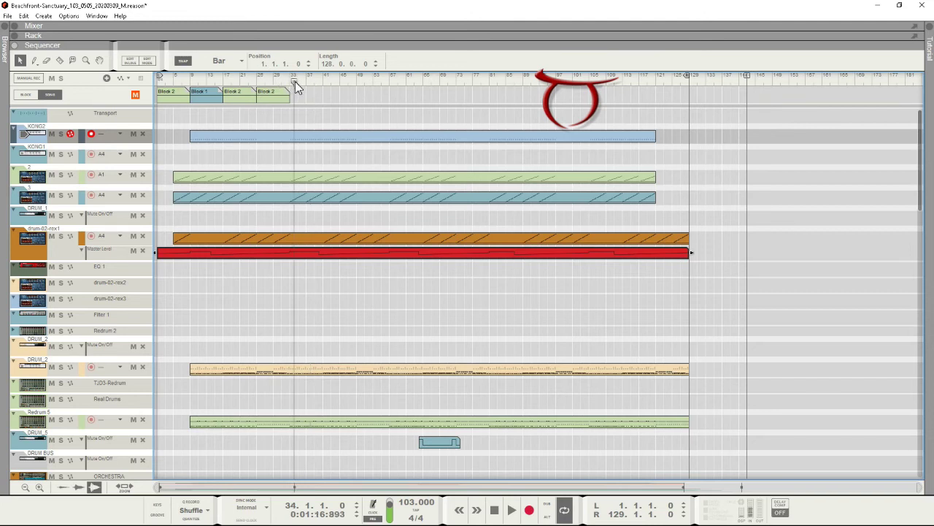
key("space")
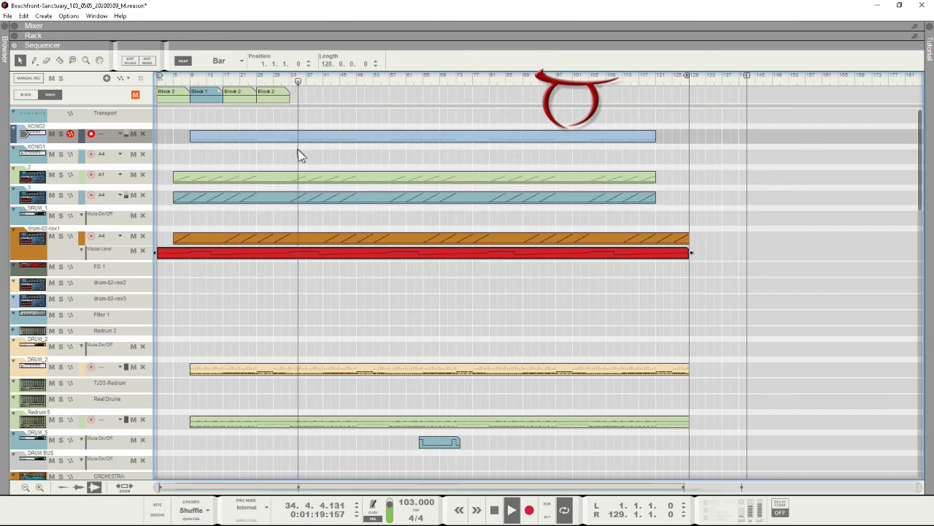
key("space")
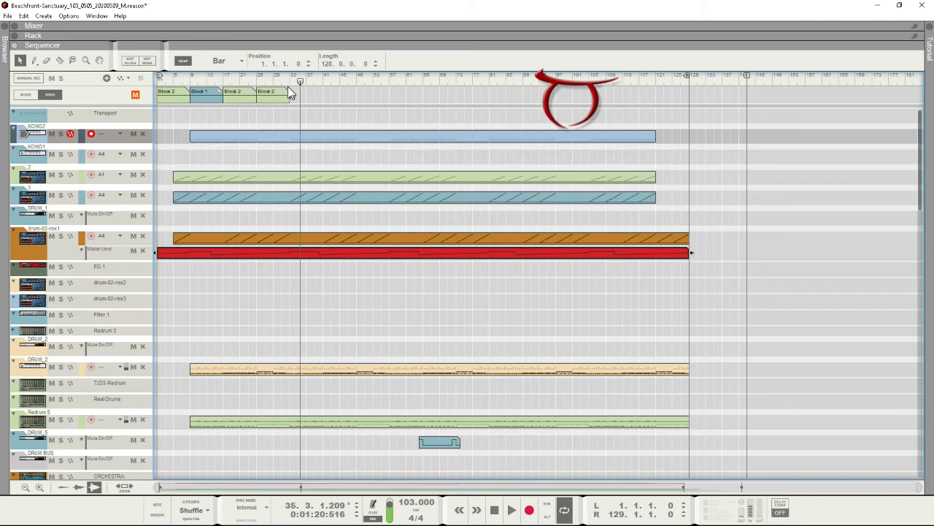
Play the arrangement from bar 31, move the playhead back, listen on in stretches and stop playback around bar 51
left_click(281, 75)
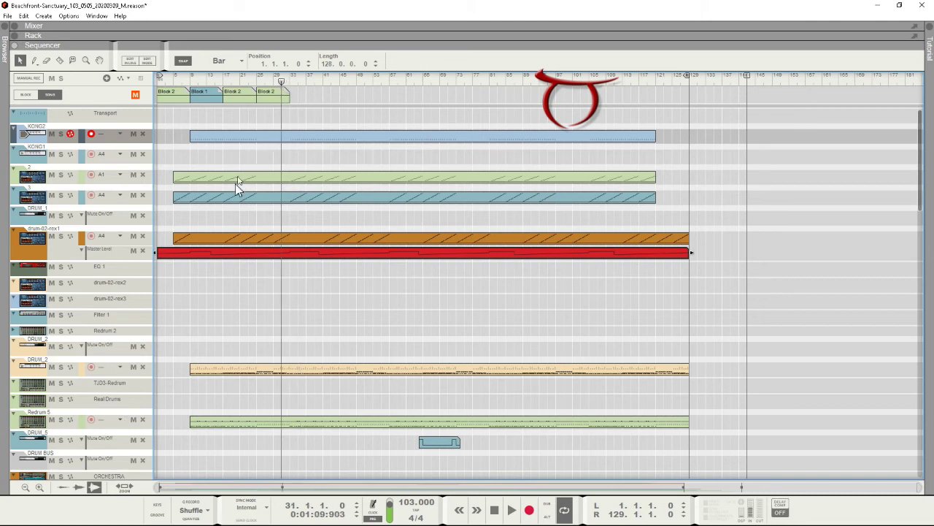
key("space")
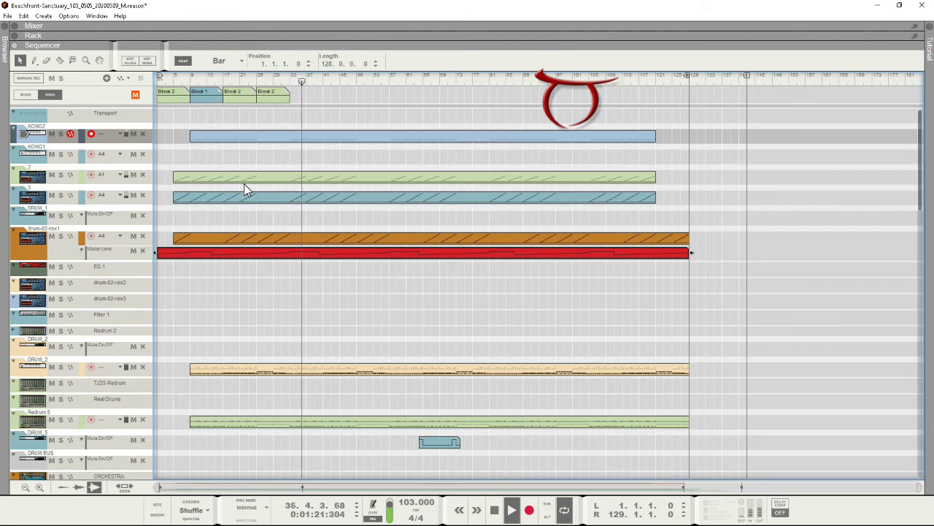
left_click(275, 81)
key("space")
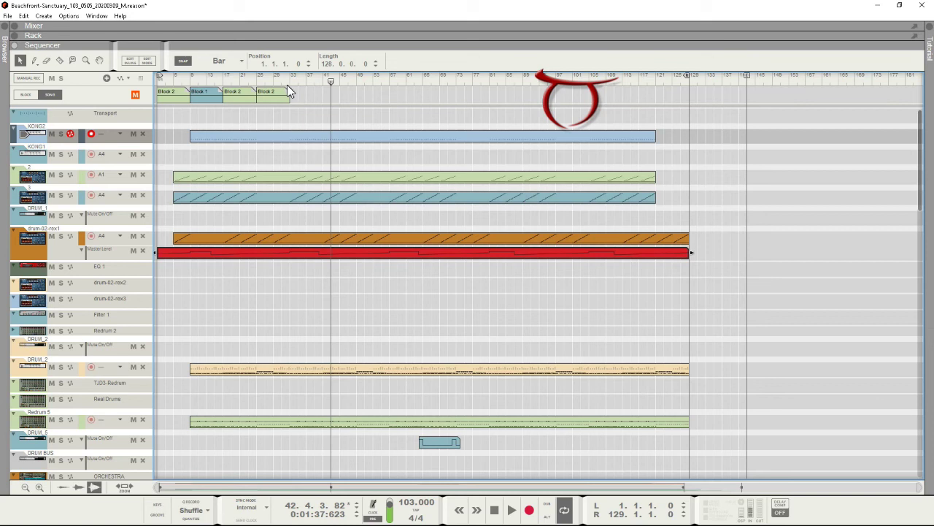
key("space")
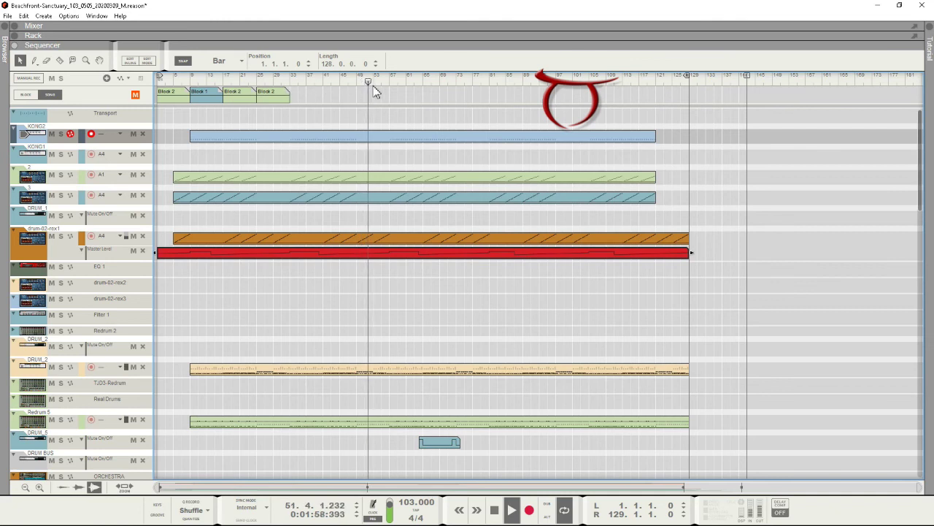
key("space")
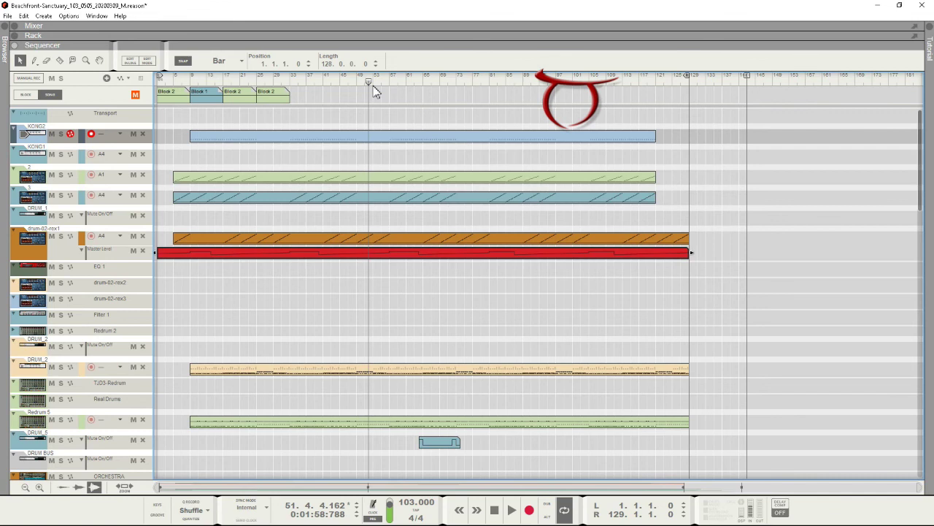